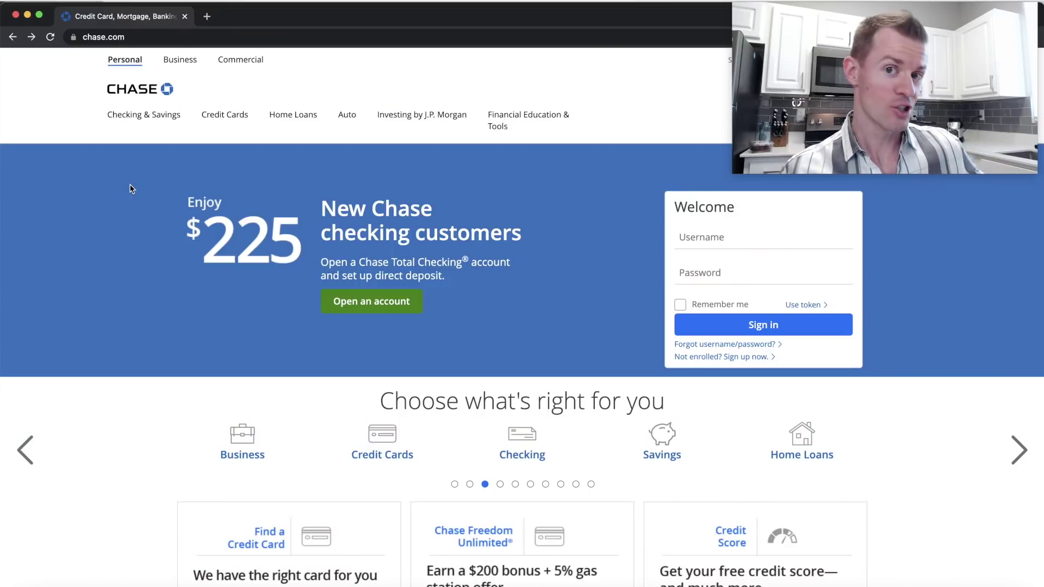
- From Business credit card offers, open the Ink Business Preferred card details page
{"action": "left_click", "coordinate": [181, 61]}
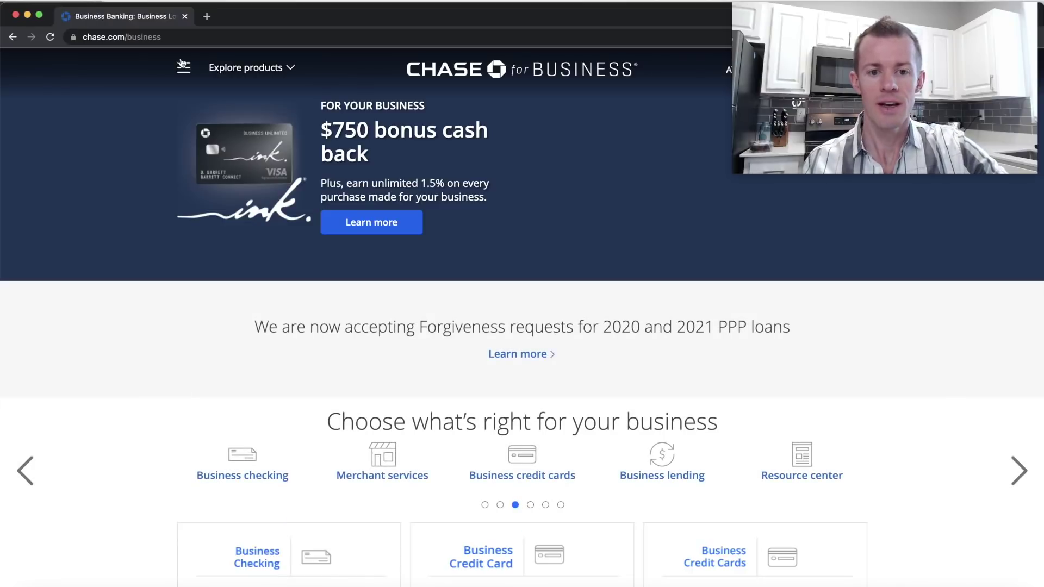
{"action": "scroll", "coordinate": [421, 321], "scroll_direction": "down", "scroll_amount": 2}
{"action": "scroll", "coordinate": [420, 321], "scroll_direction": "down", "scroll_amount": 2}
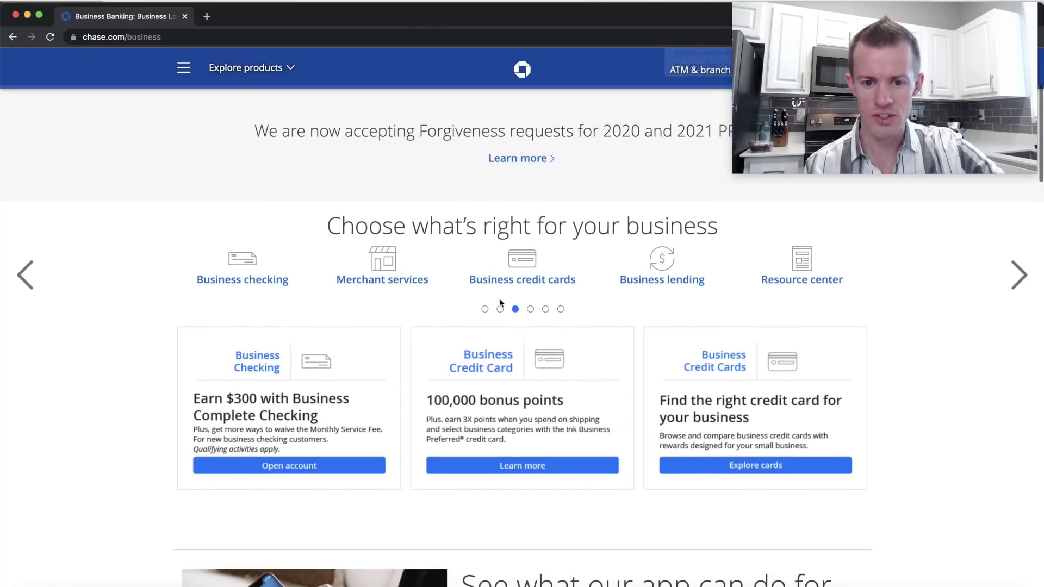
{"action": "left_click", "coordinate": [530, 285]}
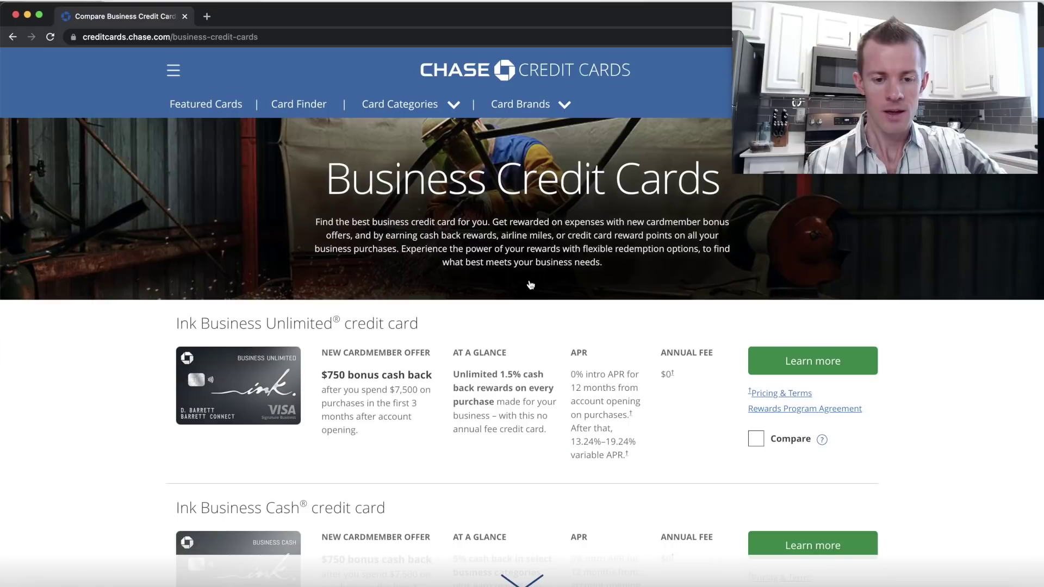
{"action": "scroll", "coordinate": [530, 285], "scroll_direction": "down", "scroll_amount": 2}
{"action": "scroll", "coordinate": [531, 285], "scroll_direction": "down", "scroll_amount": 2}
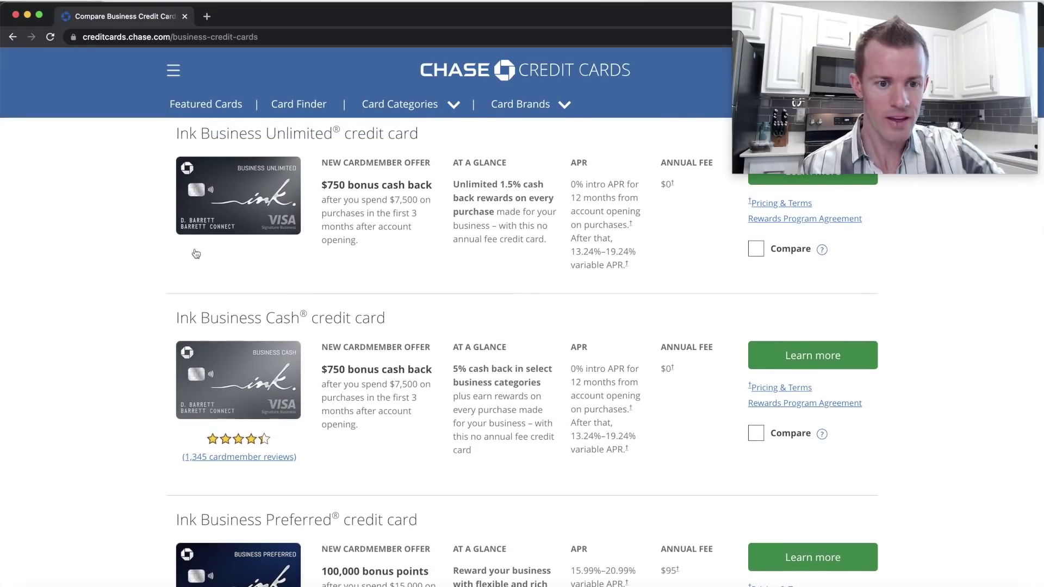
{"action": "scroll", "coordinate": [321, 392], "scroll_direction": "down", "scroll_amount": 5}
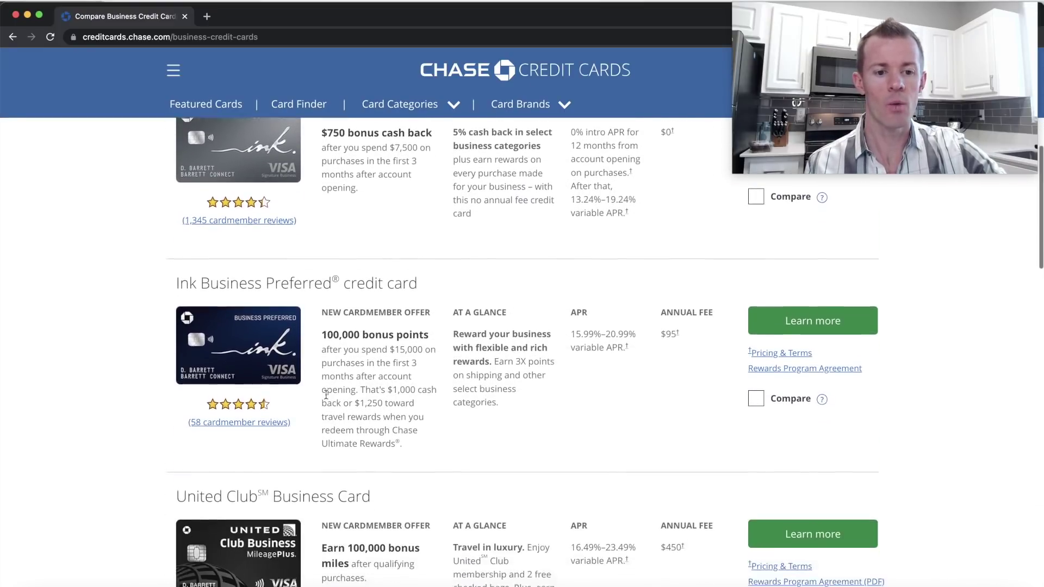
{"action": "scroll", "coordinate": [325, 395], "scroll_direction": "down", "scroll_amount": 1}
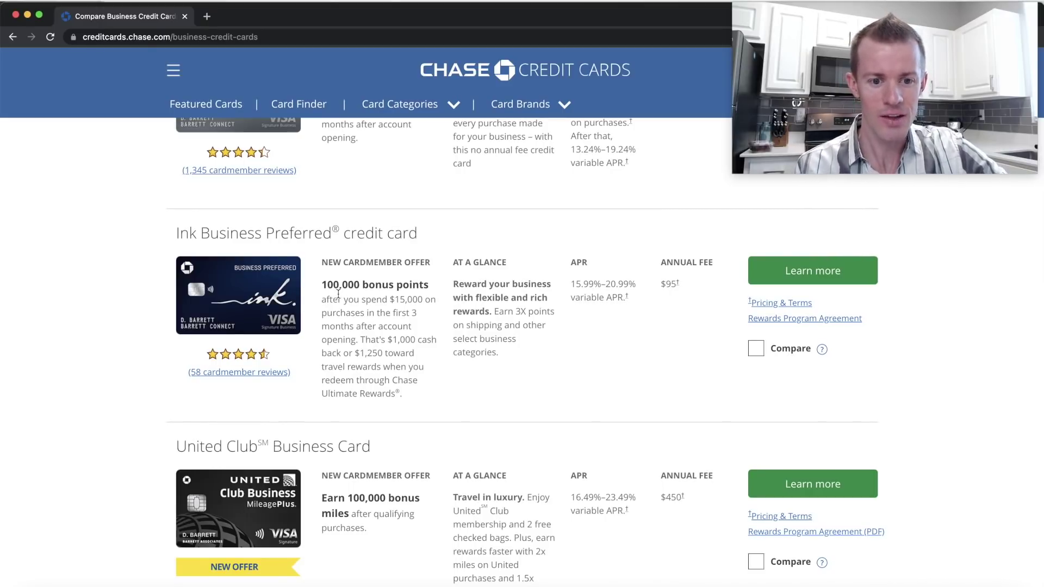
{"action": "scroll", "coordinate": [336, 287], "scroll_direction": "up", "scroll_amount": 5}
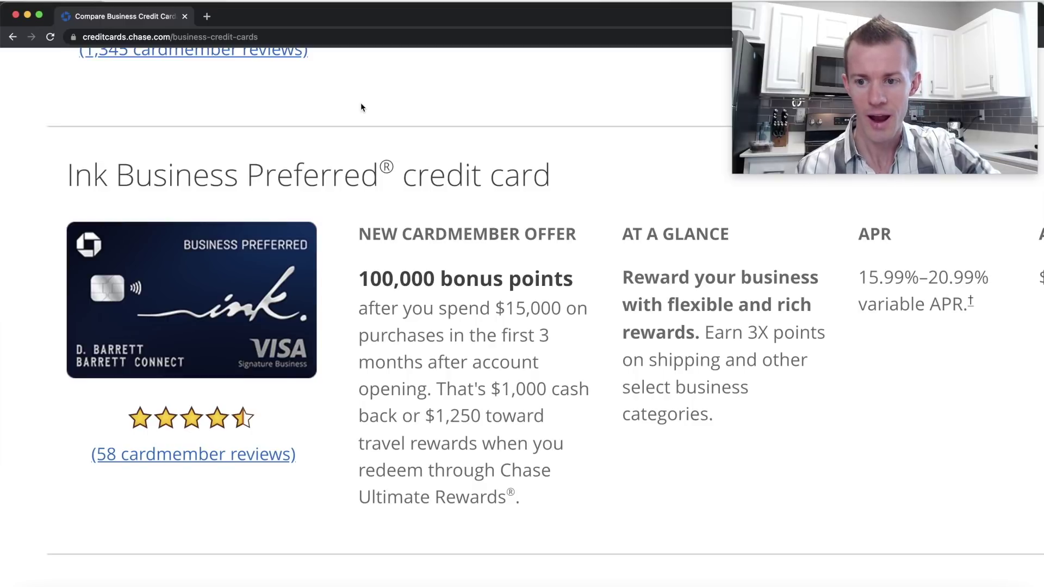
{"action": "key", "text": "super+0"}
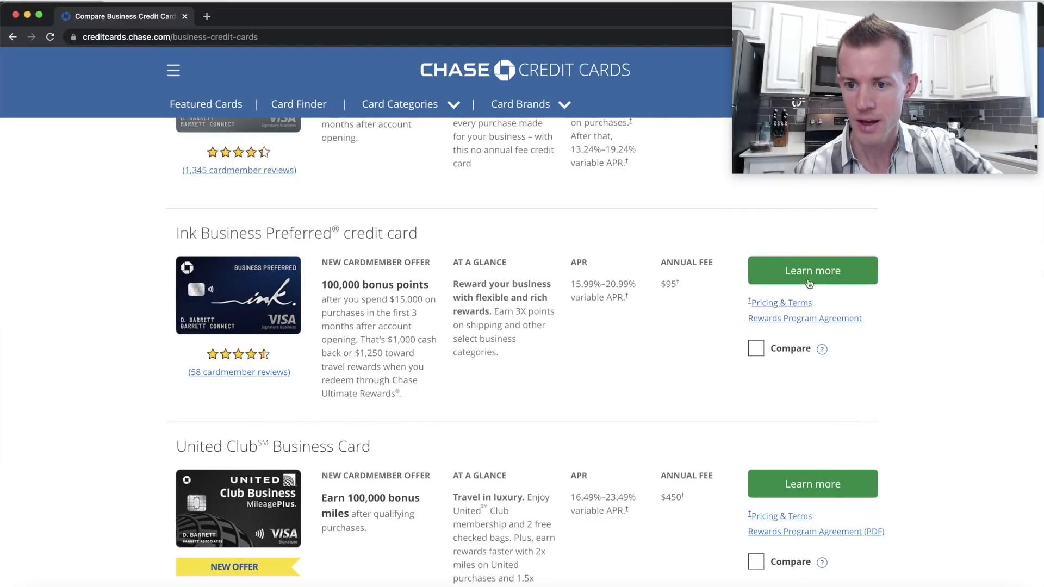
{"action": "left_click", "coordinate": [822, 271]}
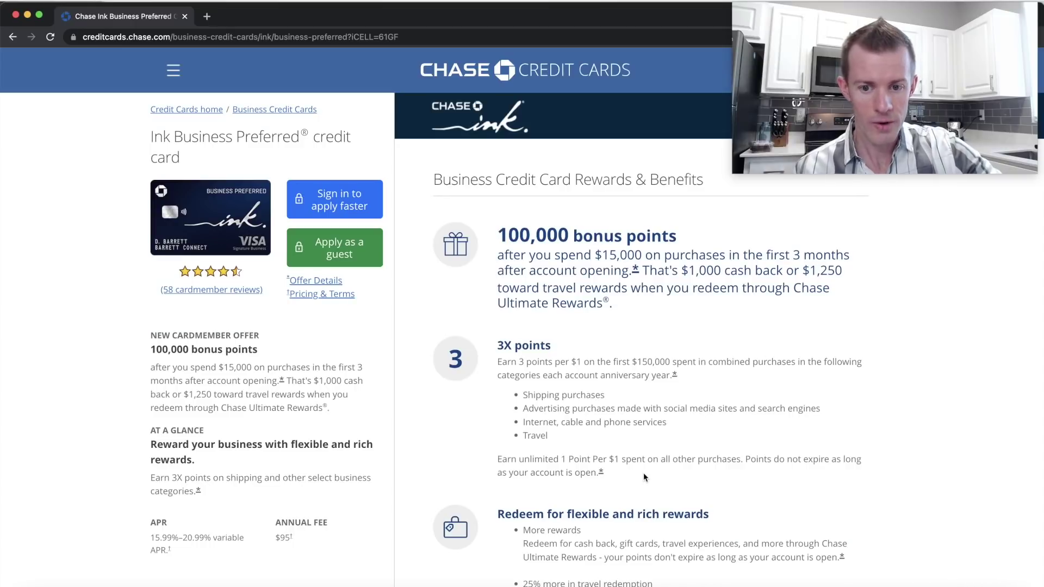
{"action": "scroll", "coordinate": [643, 472], "scroll_direction": "down", "scroll_amount": 2}
{"action": "scroll", "coordinate": [644, 472], "scroll_direction": "up", "scroll_amount": 5}
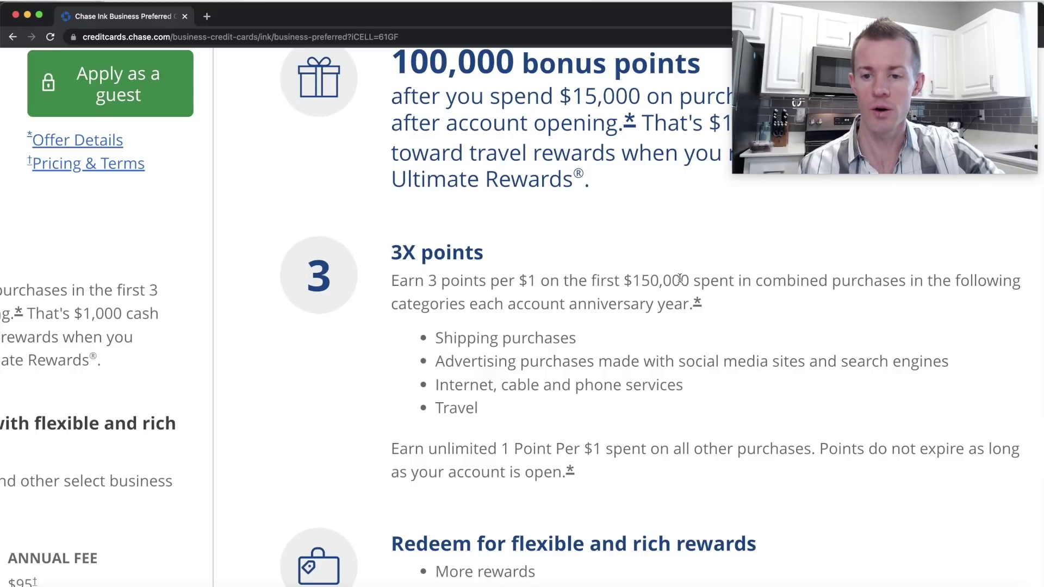
{"action": "scroll", "coordinate": [688, 282], "scroll_direction": "down", "scroll_amount": 5}
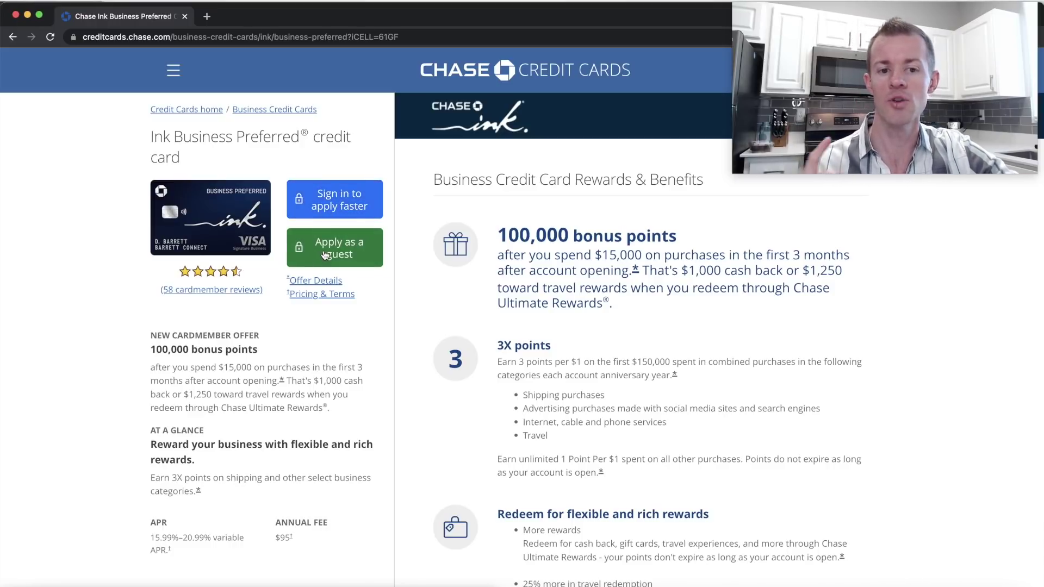
{"action": "scroll", "coordinate": [325, 256], "scroll_direction": "up", "scroll_amount": 5}
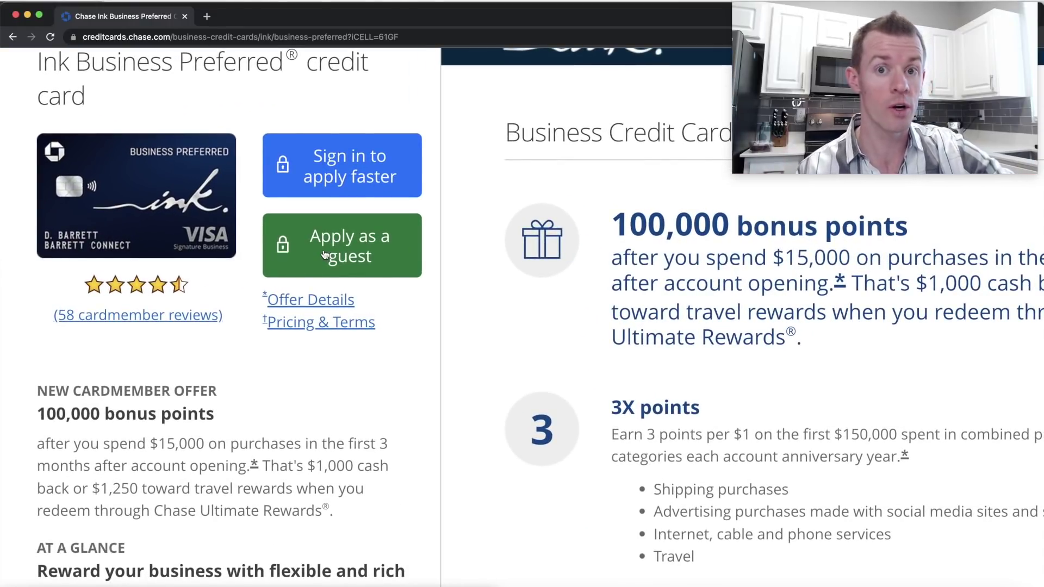
- Start a guest application and set the authorizing officer title to Owner
{"action": "left_click", "coordinate": [324, 256]}
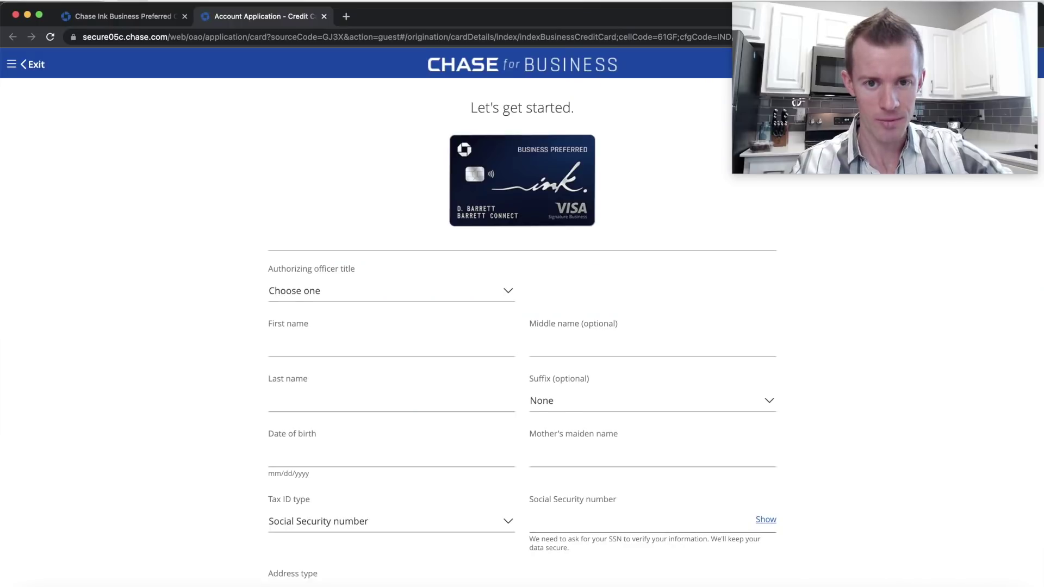
{"action": "key", "text": "super+equal"}
{"action": "key", "text": "super+equal"}
{"action": "key", "text": "super+equal"}
{"action": "scroll", "coordinate": [466, 191], "scroll_direction": "down", "scroll_amount": 5}
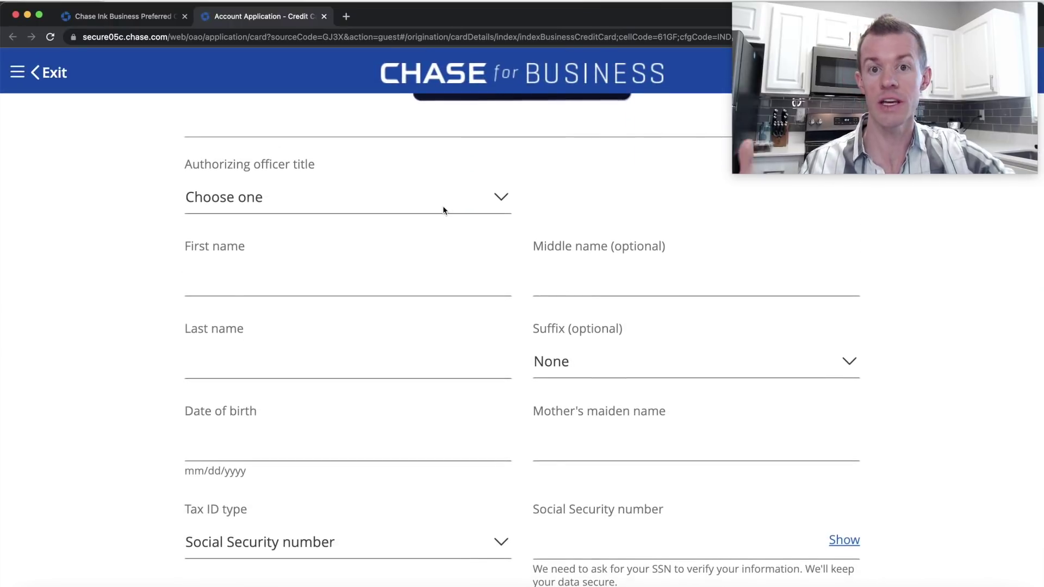
{"action": "left_click", "coordinate": [443, 206]}
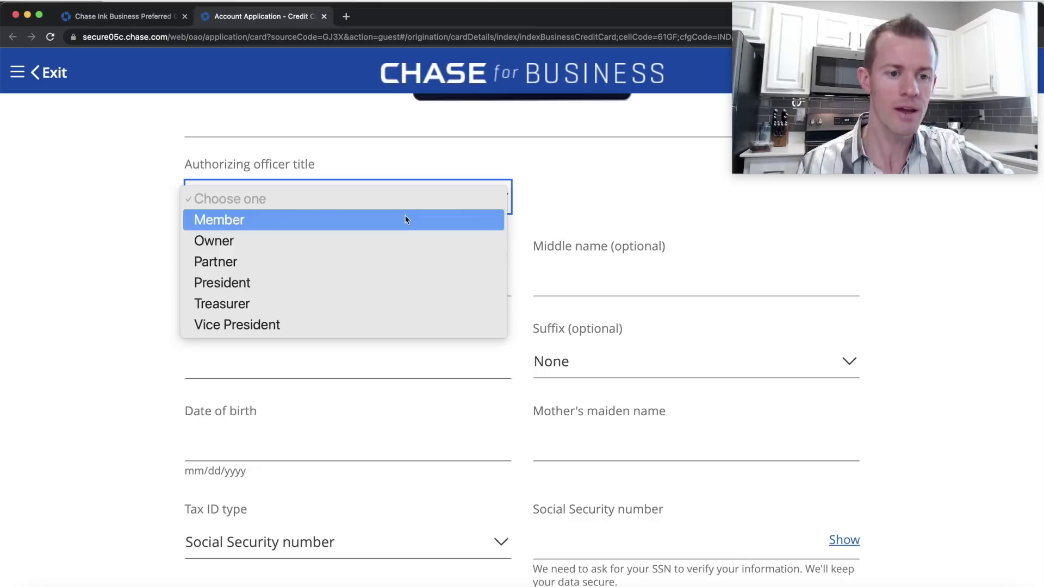
{"action": "left_click", "coordinate": [361, 247]}
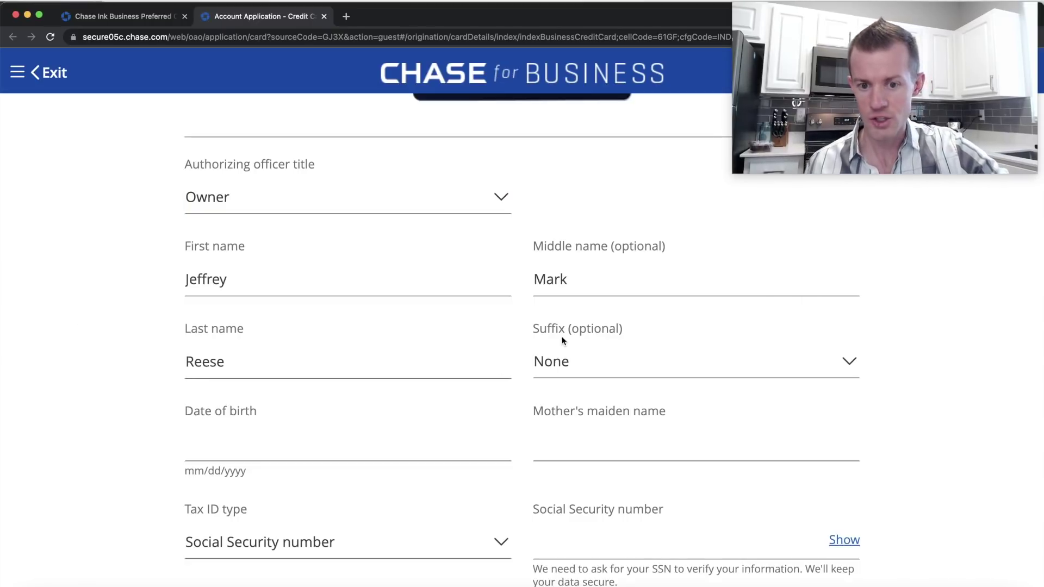
- Keep Social Security number as tax ID type, leave it blank, and keep address type Domestic
{"action": "scroll", "coordinate": [562, 336], "scroll_direction": "down", "scroll_amount": 4}
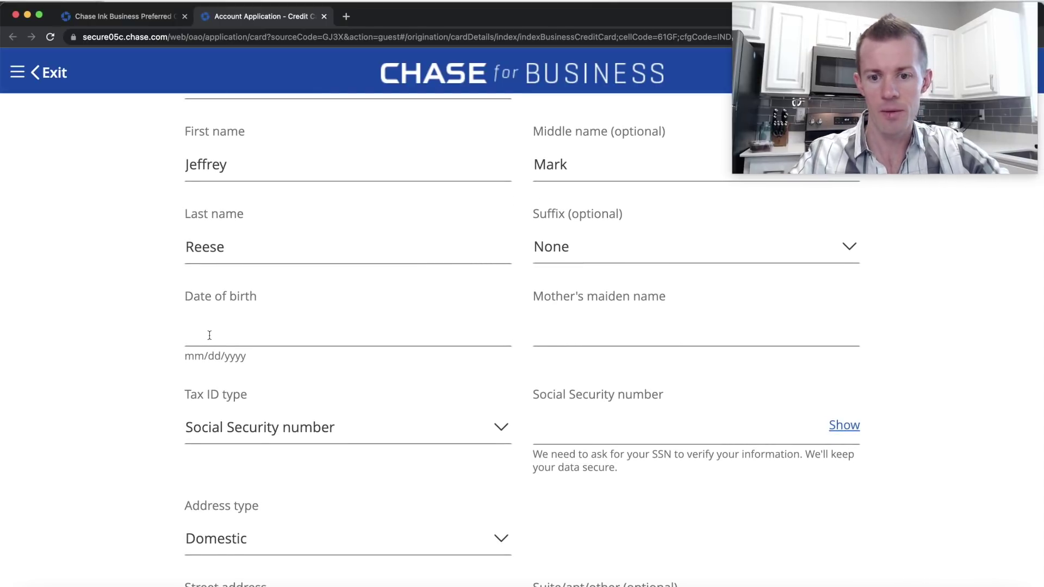
{"action": "scroll", "coordinate": [623, 320], "scroll_direction": "down", "scroll_amount": 5}
{"action": "left_click", "coordinate": [188, 182]}
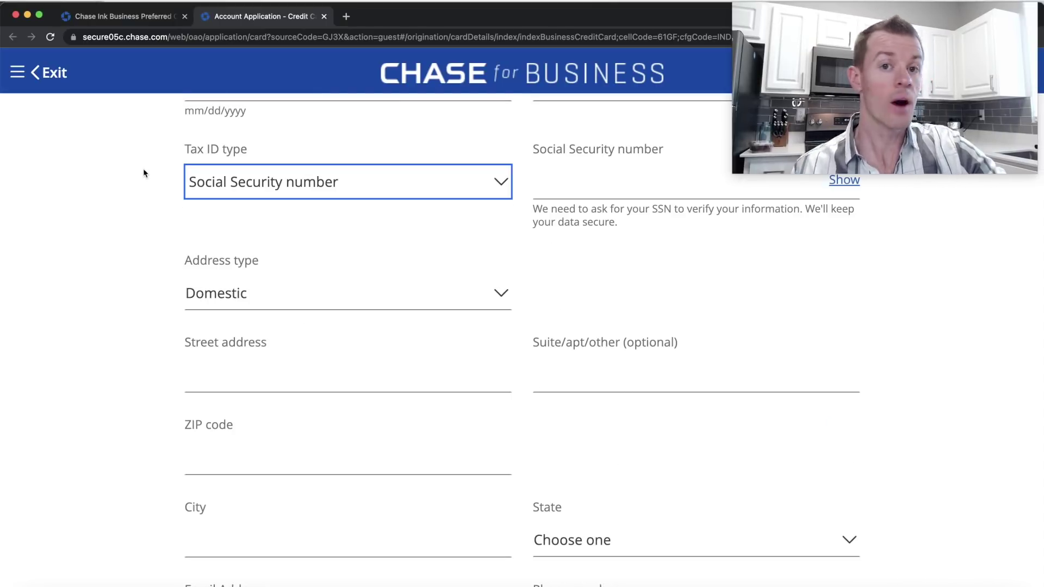
{"action": "left_click", "coordinate": [201, 191]}
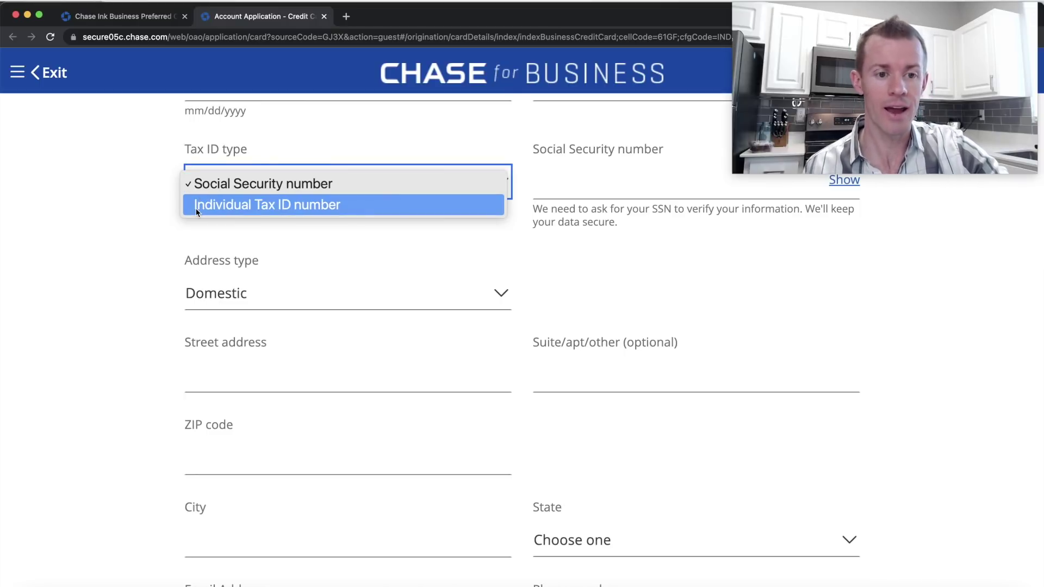
{"action": "left_click", "coordinate": [214, 185]}
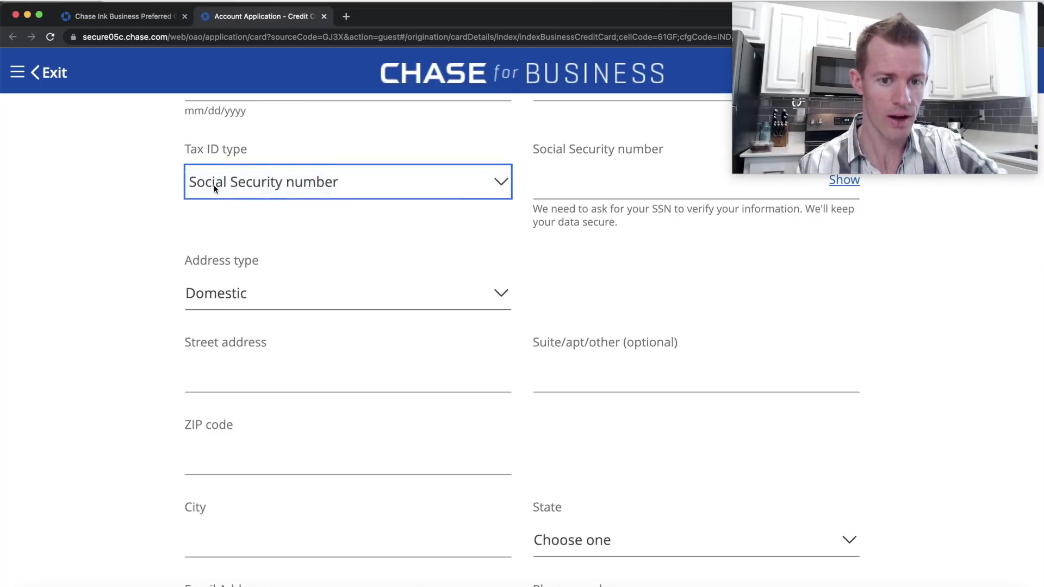
{"action": "left_click", "coordinate": [572, 179]}
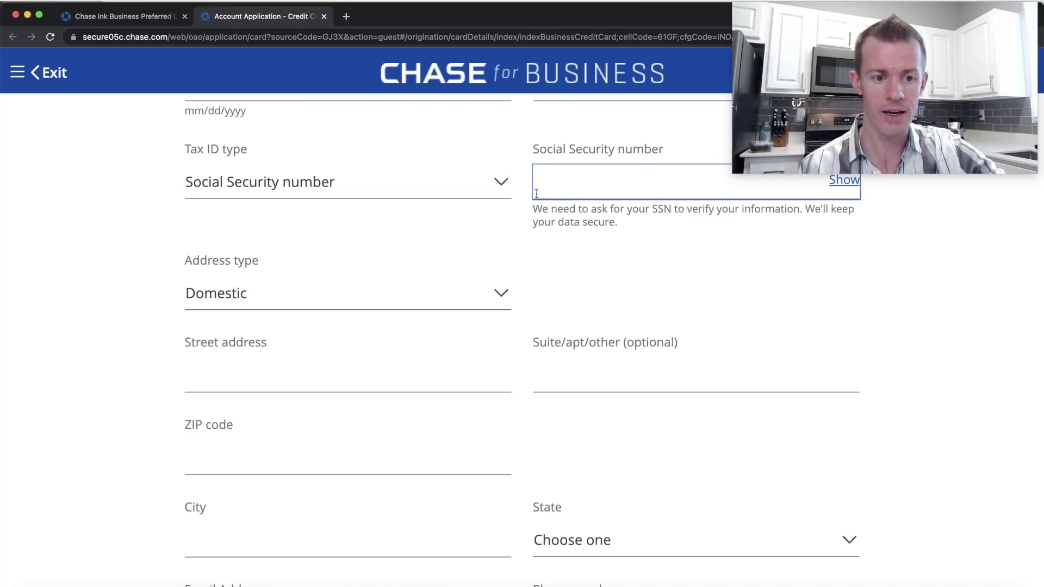
{"action": "left_click", "coordinate": [130, 273]}
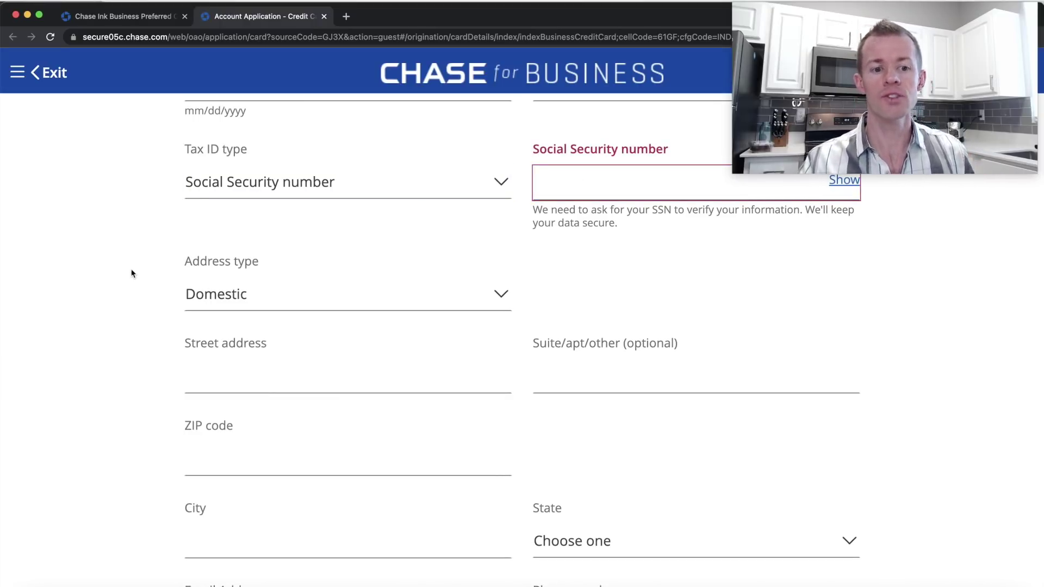
{"action": "left_click", "coordinate": [236, 303]}
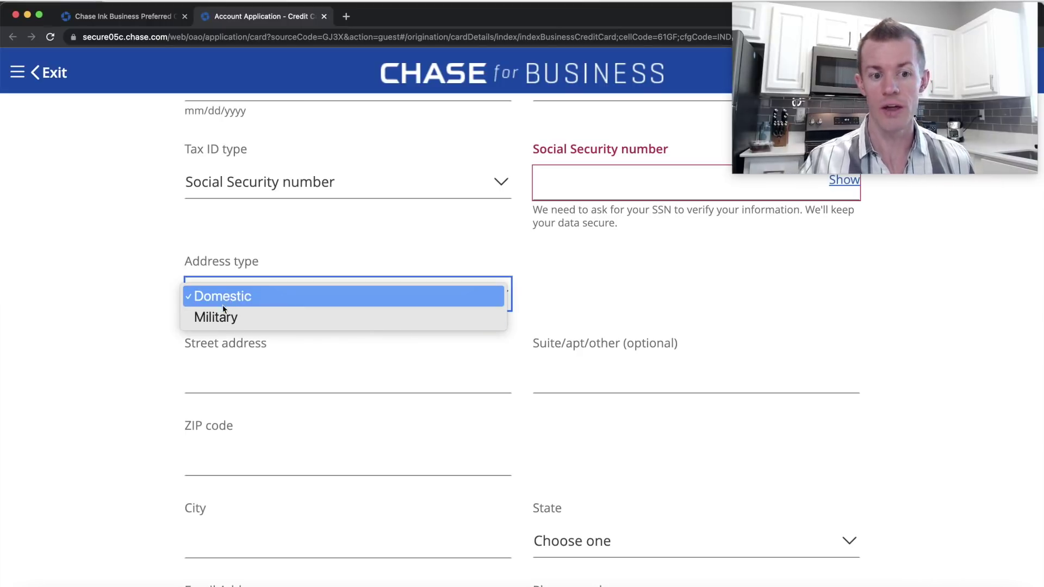
{"action": "left_click", "coordinate": [171, 295]}
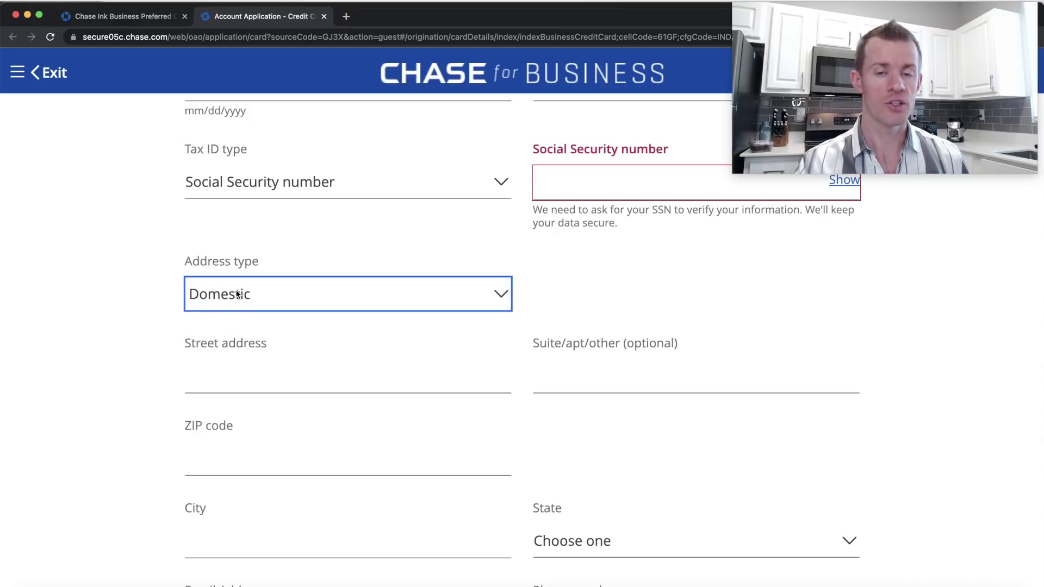
- Scroll down and select the helper text explaining total gross annual income
{"action": "scroll", "coordinate": [466, 537], "scroll_direction": "down", "scroll_amount": 3}
{"action": "scroll", "coordinate": [466, 537], "scroll_direction": "down", "scroll_amount": 2}
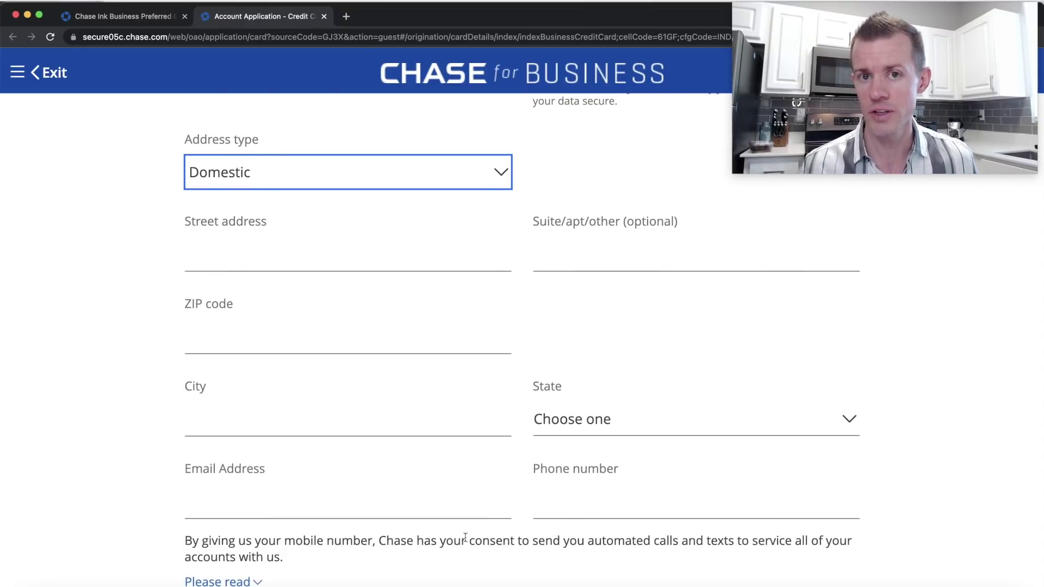
{"action": "scroll", "coordinate": [135, 263], "scroll_direction": "down", "scroll_amount": 15}
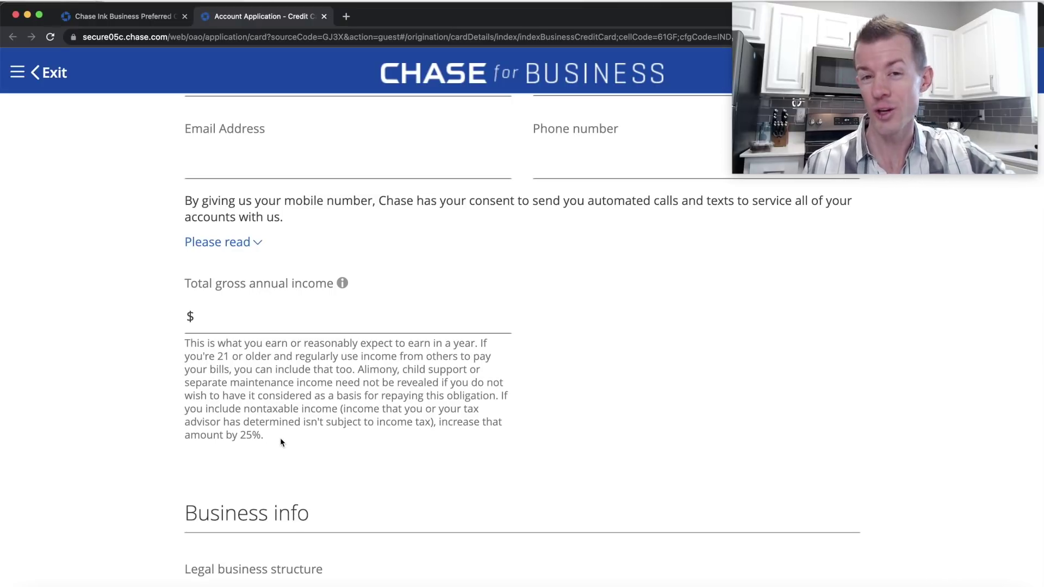
{"action": "left_click_drag", "start_coordinate": [279, 438], "coordinate": [179, 340]}
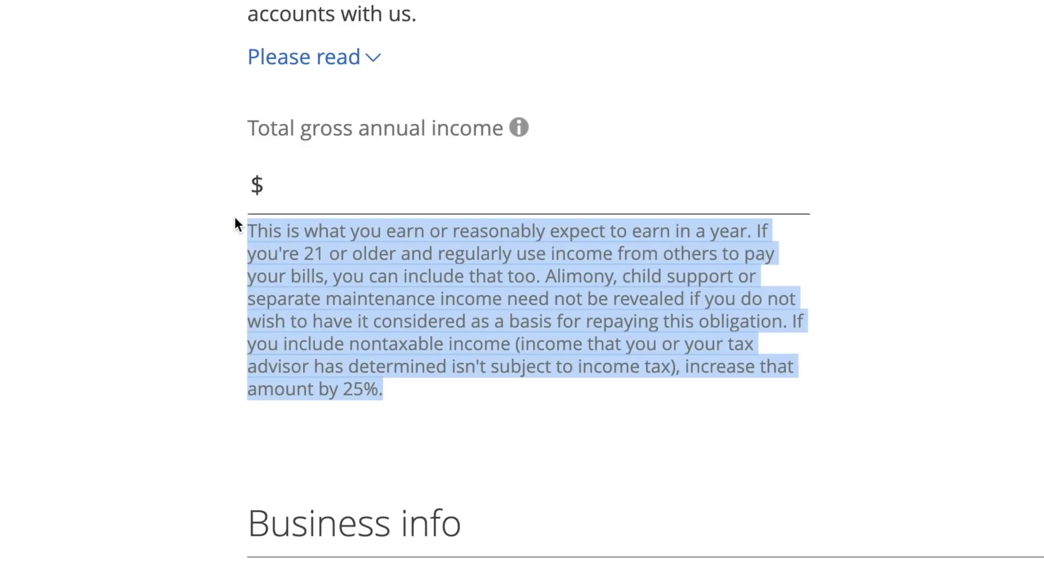
- Set the legal business structure to Sole proprietorship
{"action": "scroll", "coordinate": [234, 272], "scroll_direction": "down", "scroll_amount": 5}
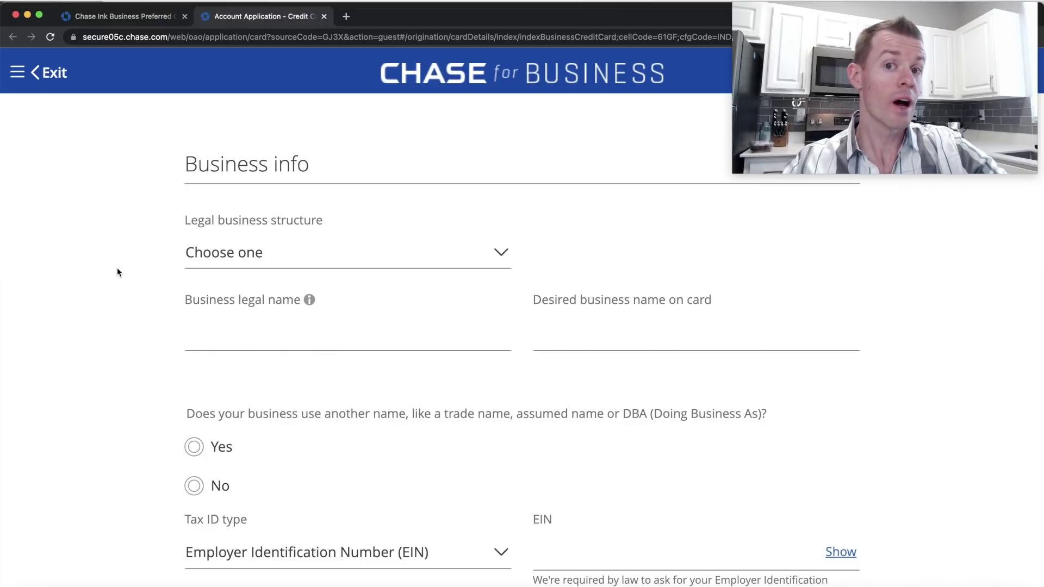
{"action": "left_click_drag", "start_coordinate": [309, 164], "coordinate": [180, 166]}
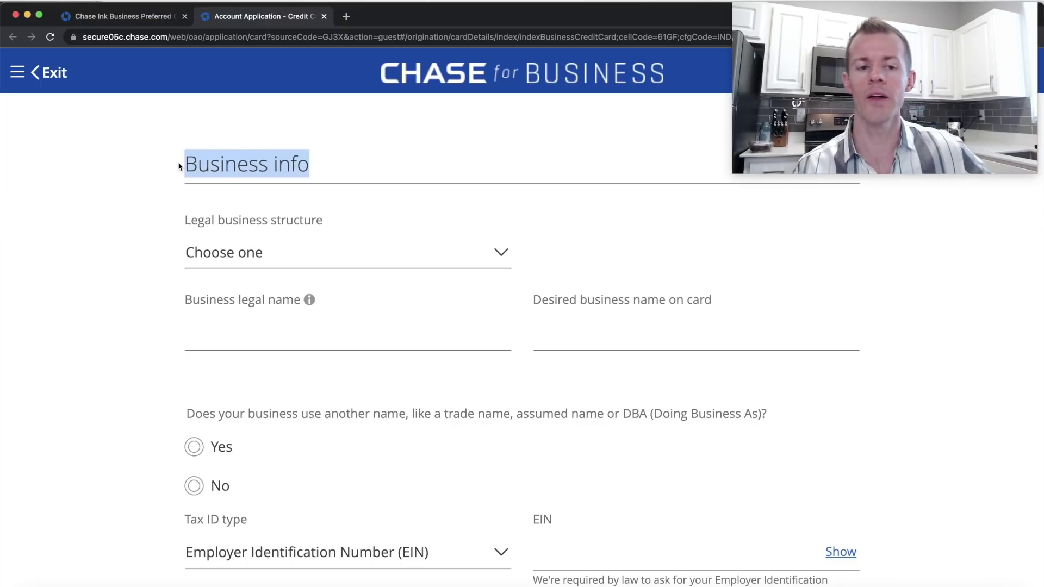
{"action": "left_click", "coordinate": [173, 204]}
{"action": "scroll", "coordinate": [173, 204], "scroll_direction": "down", "scroll_amount": 2}
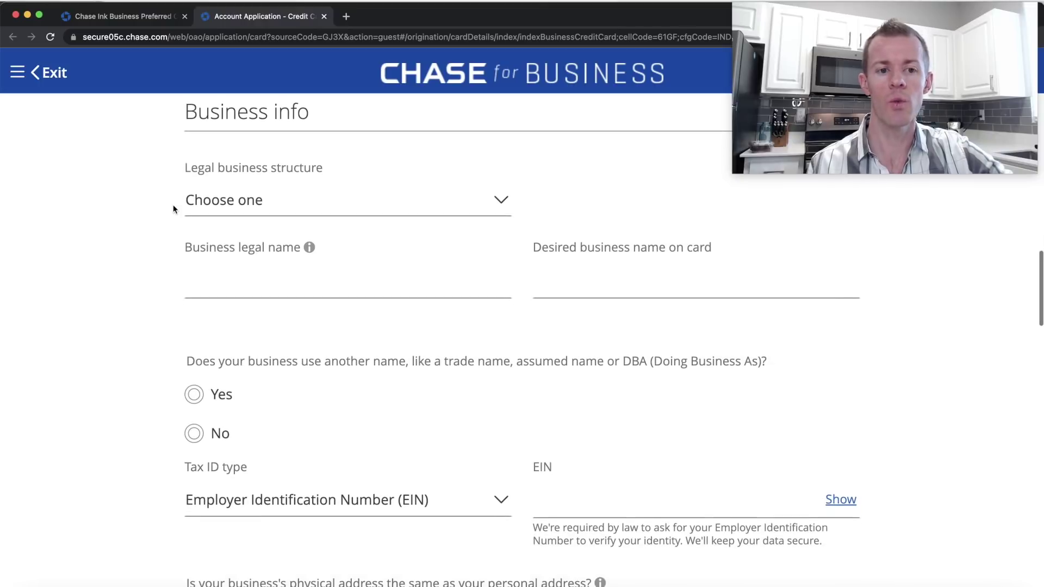
{"action": "left_click", "coordinate": [219, 200]}
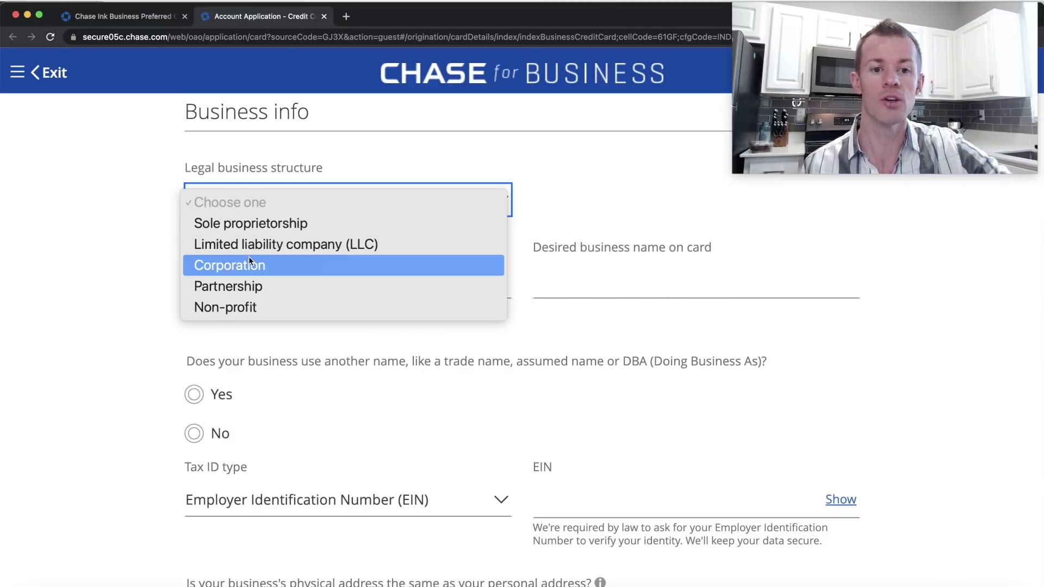
{"action": "key", "text": "Up"}
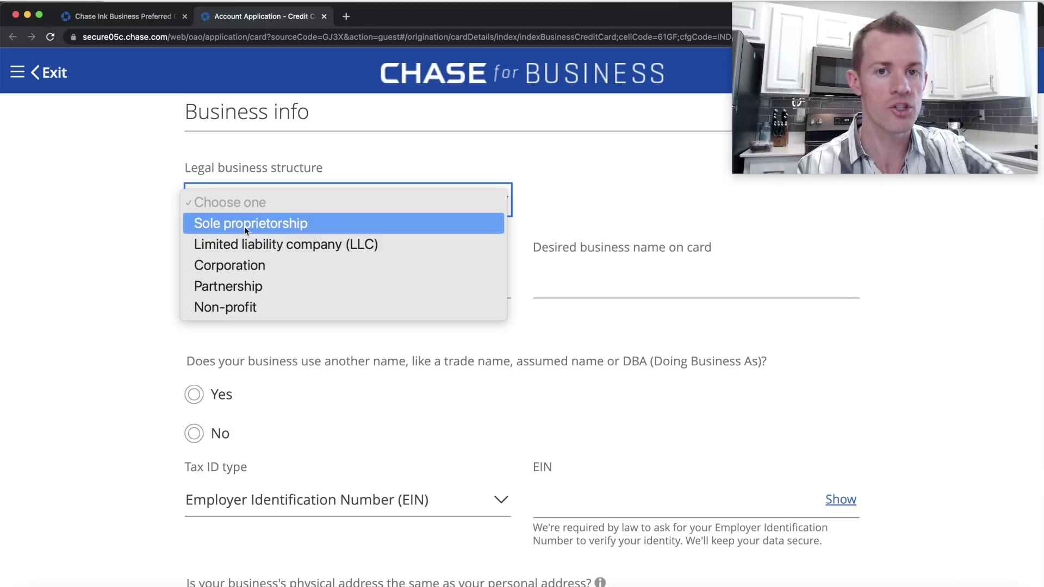
{"action": "left_click", "coordinate": [244, 227]}
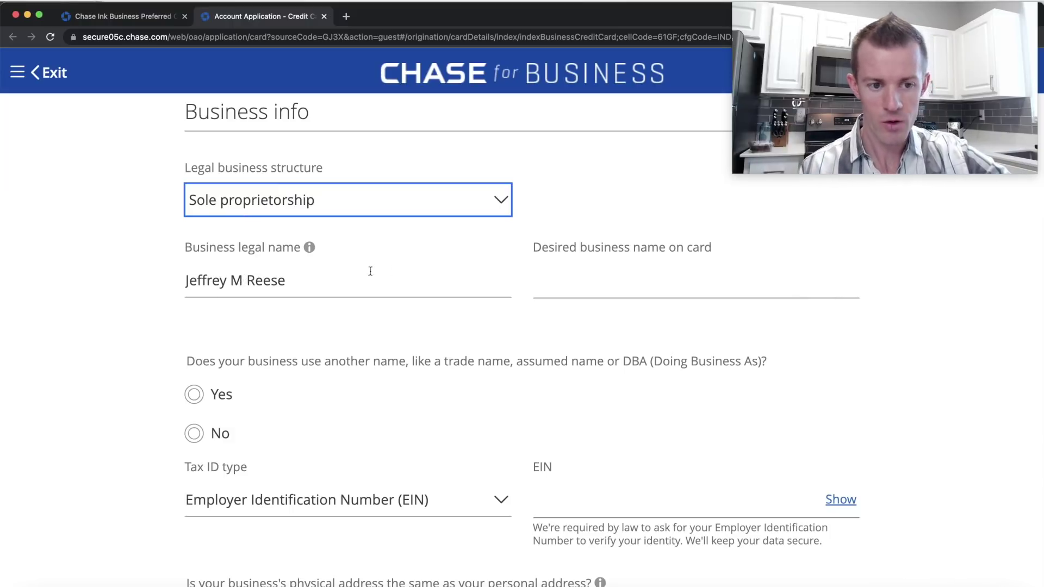
- Enter the owner's full name as the desired business name on the card
{"action": "left_click", "coordinate": [577, 288]}
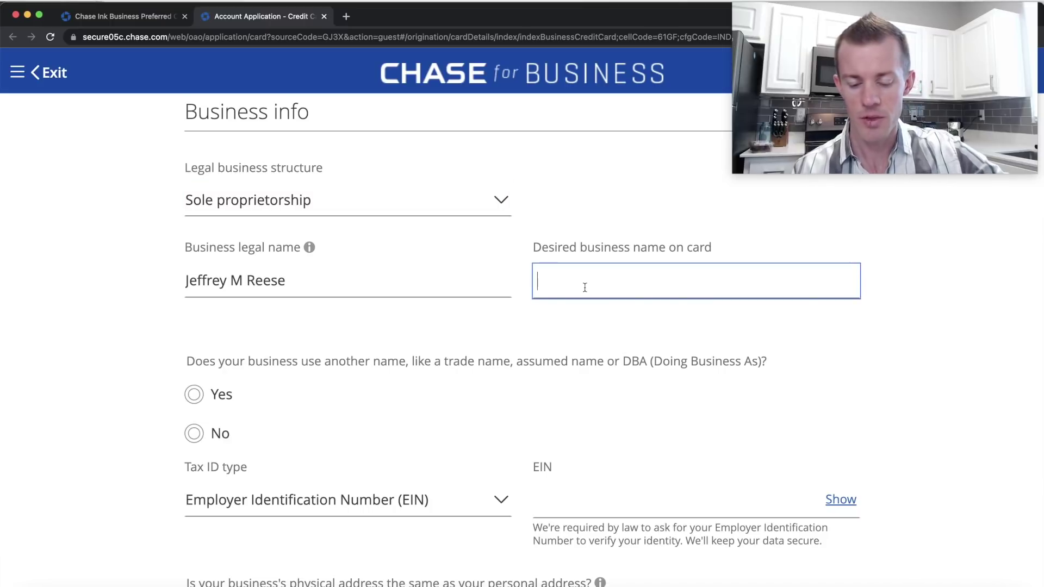
{"action": "type", "text": "Jeffr"}
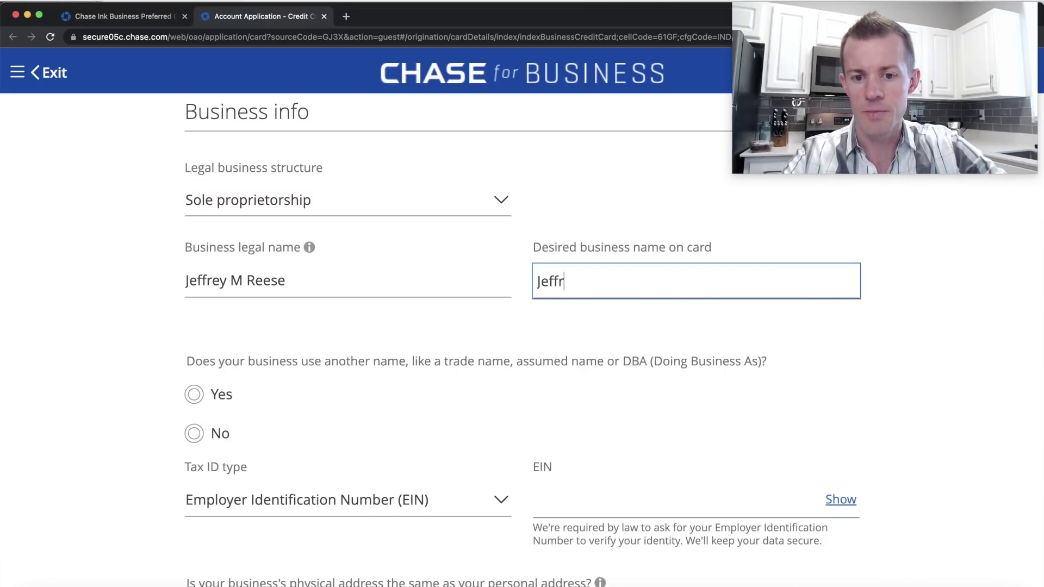
{"action": "type", "text": "ey Mark Reese"}
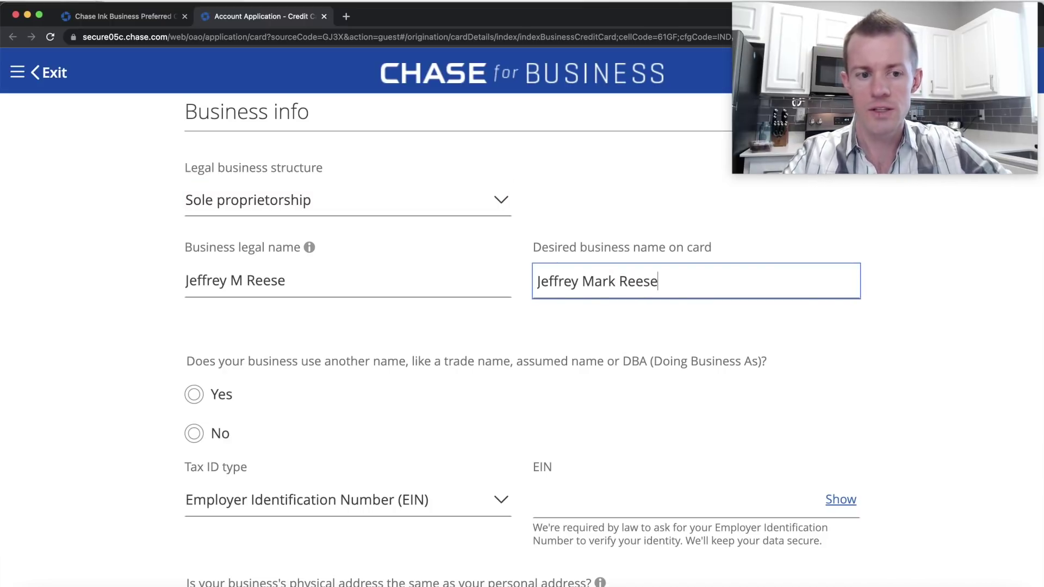
{"action": "left_click", "coordinate": [156, 283]}
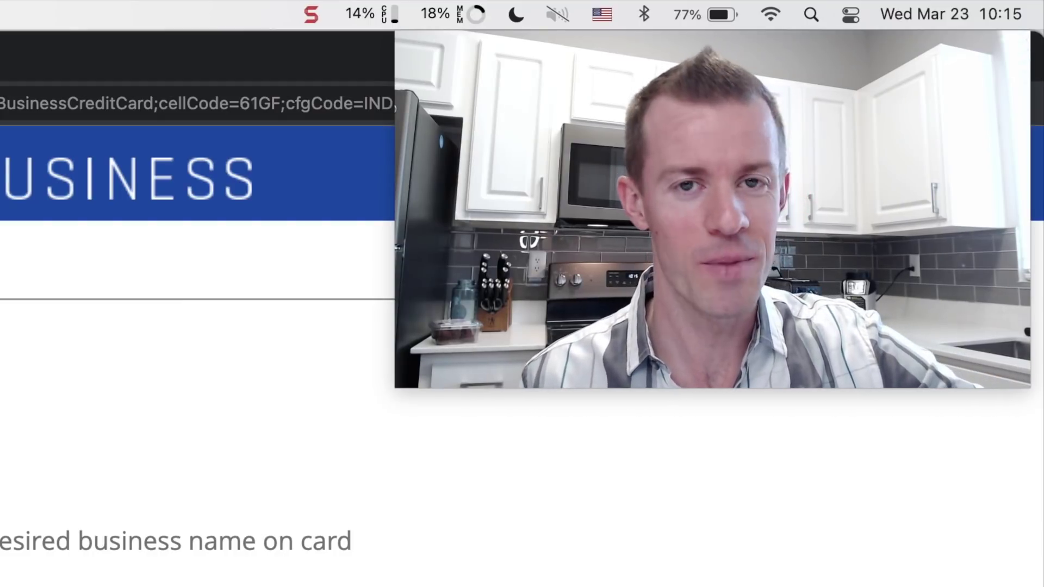
{"action": "scroll", "coordinate": [157, 287], "scroll_direction": "down", "scroll_amount": 5}
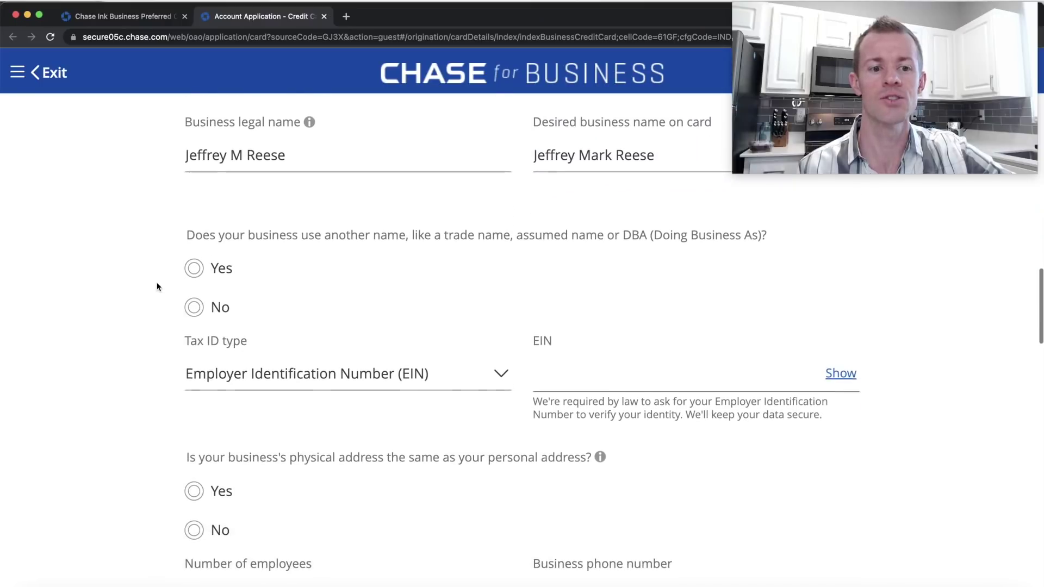
{"action": "scroll", "coordinate": [157, 286], "scroll_direction": "down", "scroll_amount": 2}
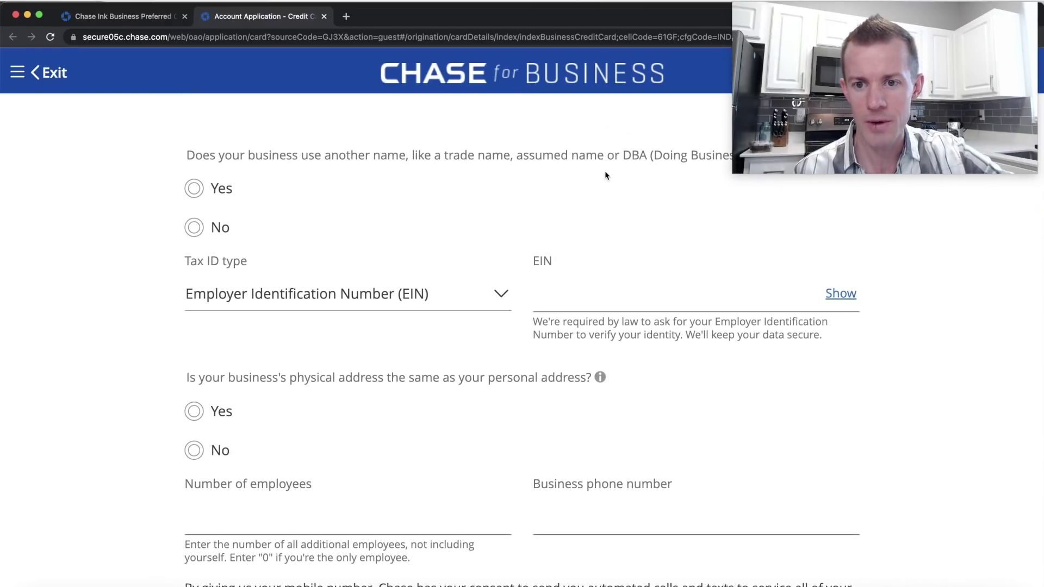
- Answer No to doing business under another name
{"action": "mouse_move", "coordinate": [734, 173]}
{"action": "left_mouse_down"}
{"action": "mouse_move", "coordinate": [765, 145]}
{"action": "mouse_move", "coordinate": [754, 168]}
{"action": "mouse_move", "coordinate": [720, 177]}
{"action": "left_mouse_up"}
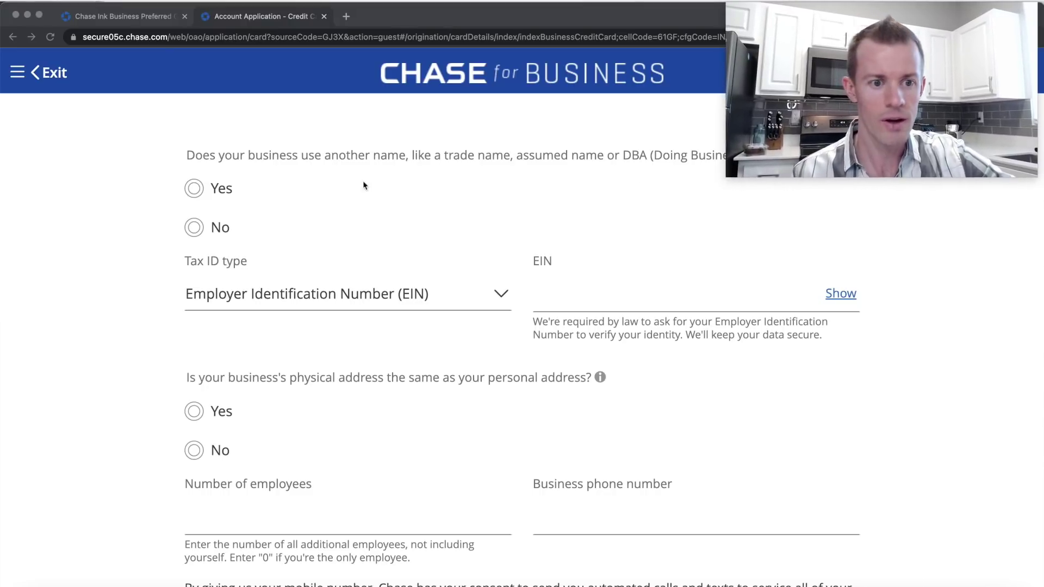
{"action": "left_click", "coordinate": [194, 229]}
{"action": "left_click", "coordinate": [194, 231]}
{"action": "scroll", "coordinate": [237, 268], "scroll_direction": "down", "scroll_amount": 1}
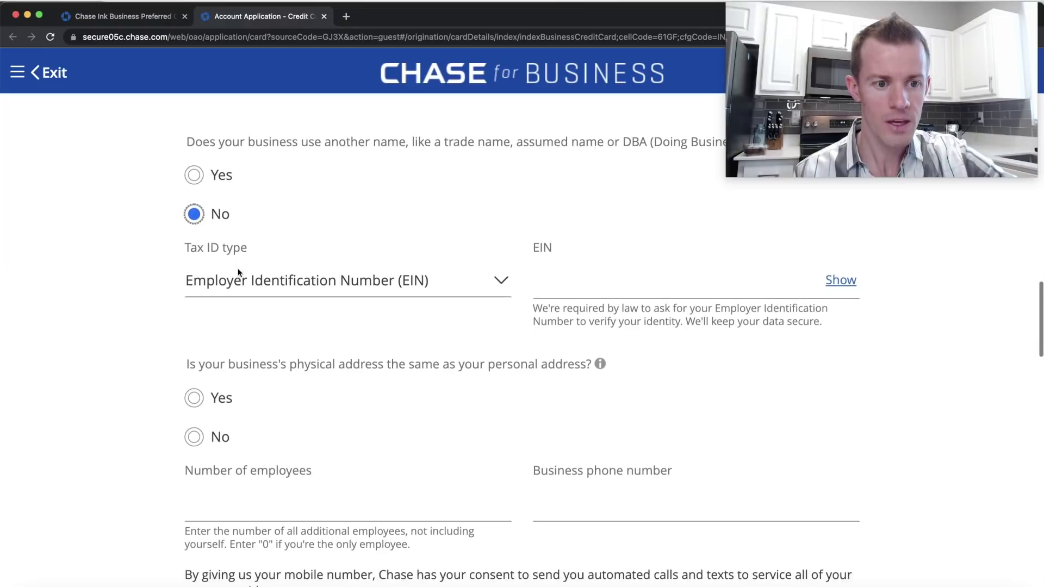
- Change the tax ID type from EIN to Social Security Number (SSN), leaving the number empty
{"action": "left_click", "coordinate": [214, 261]}
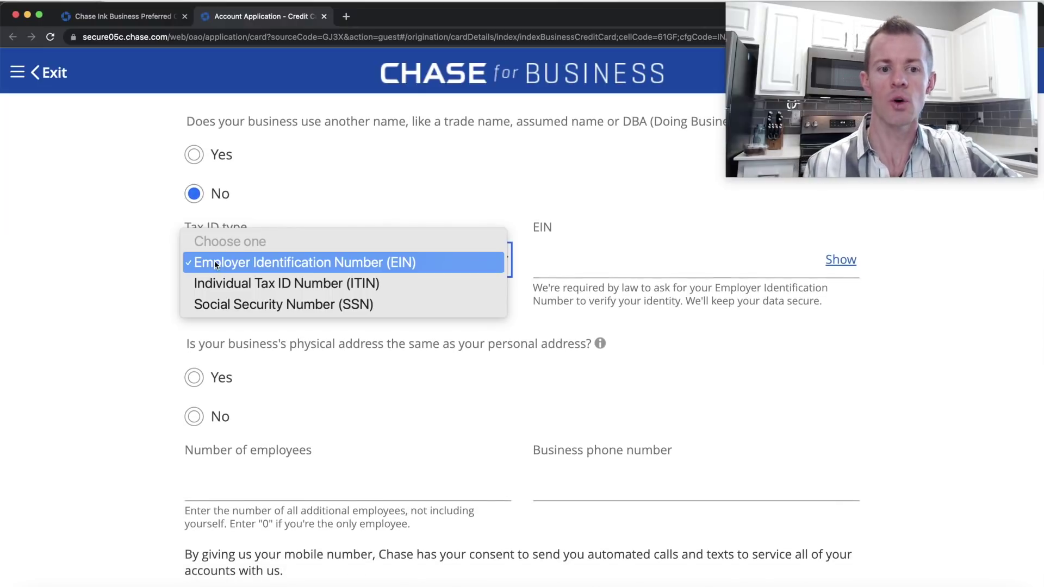
{"action": "left_click", "coordinate": [142, 240]}
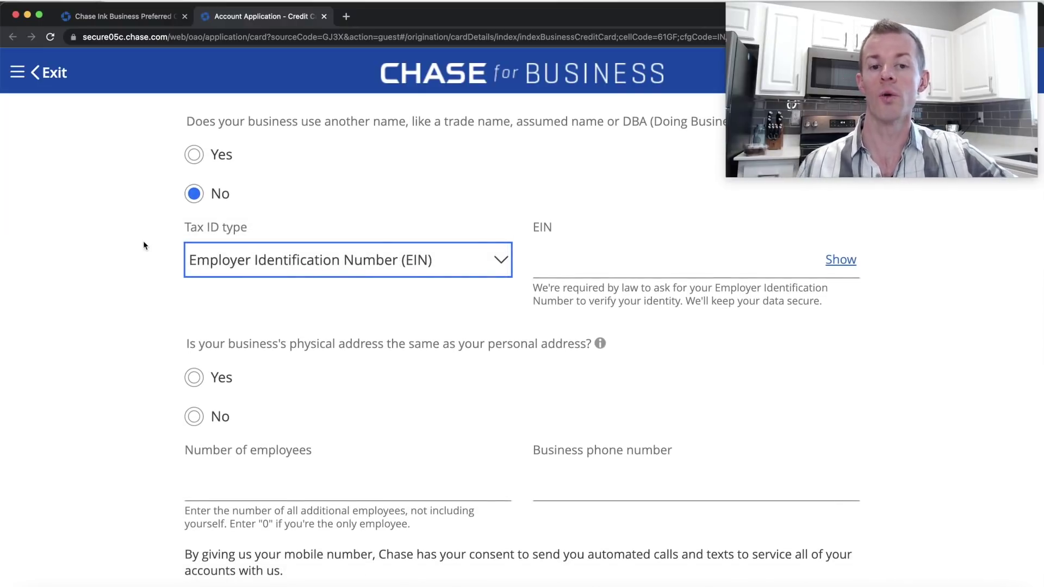
{"action": "left_click", "coordinate": [227, 267]}
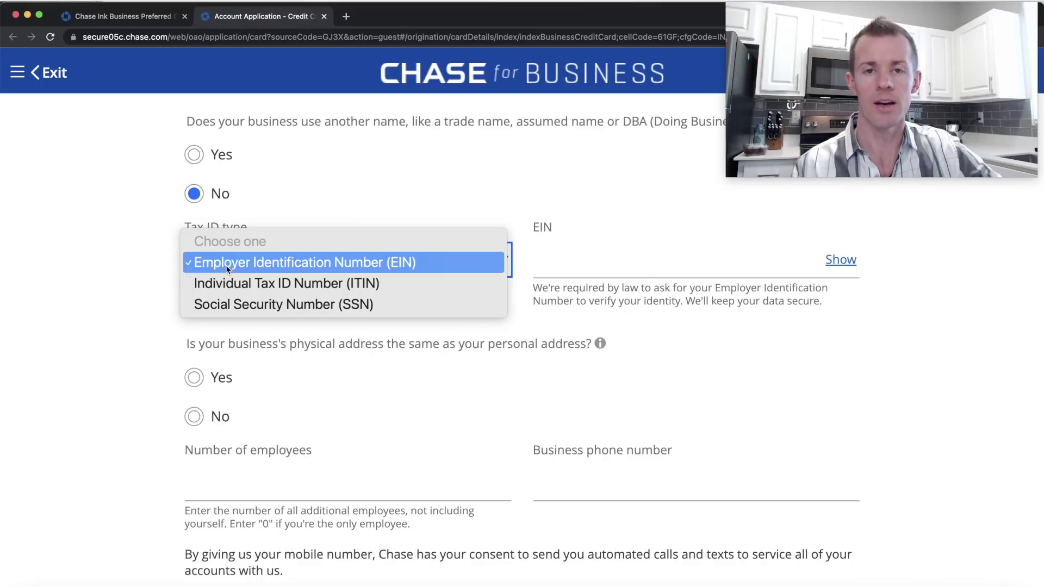
{"action": "left_click", "coordinate": [229, 303]}
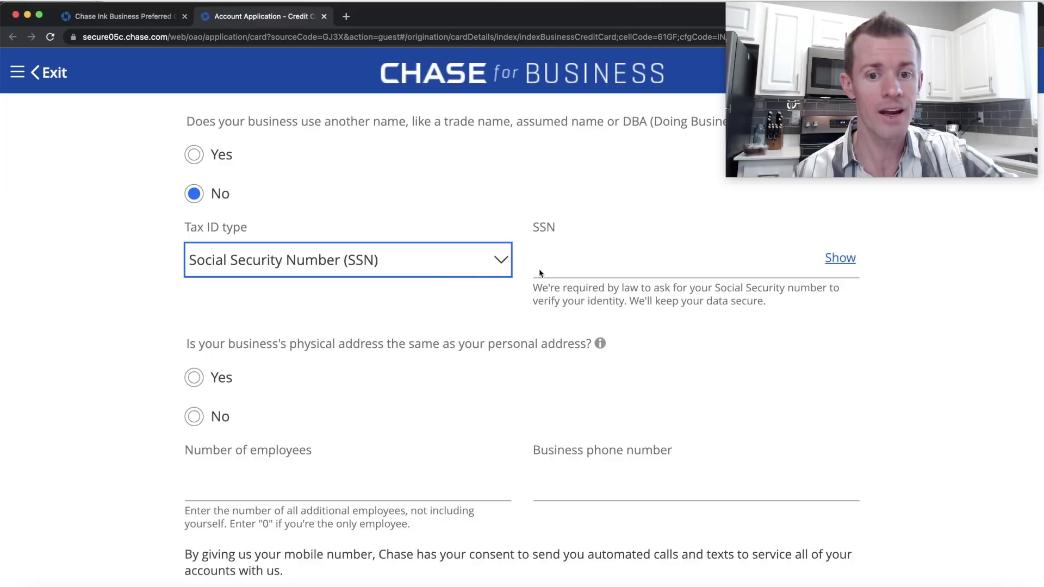
{"action": "left_click", "coordinate": [568, 258]}
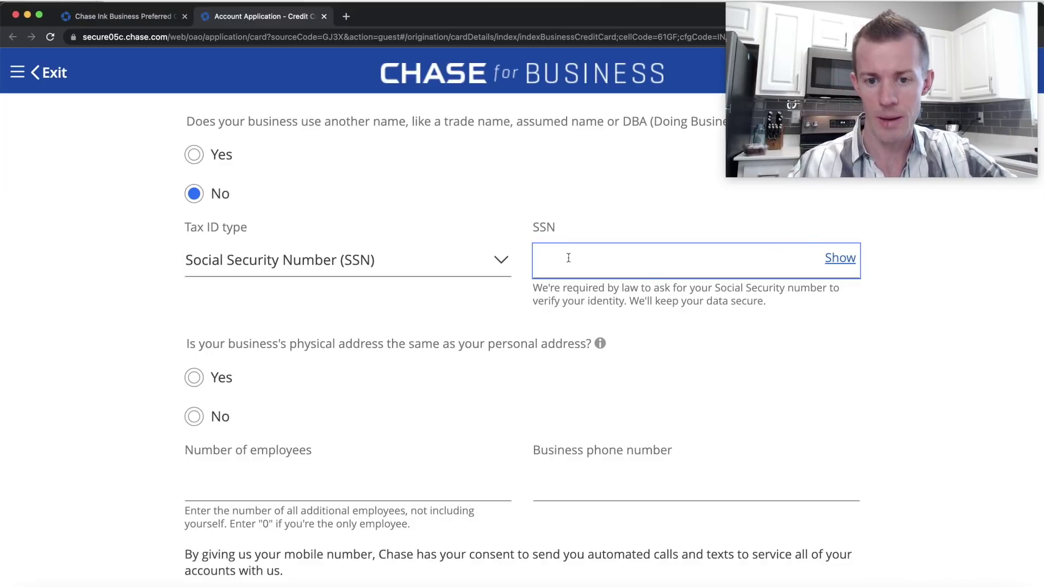
{"action": "scroll", "coordinate": [912, 300], "scroll_direction": "down", "scroll_amount": 5}
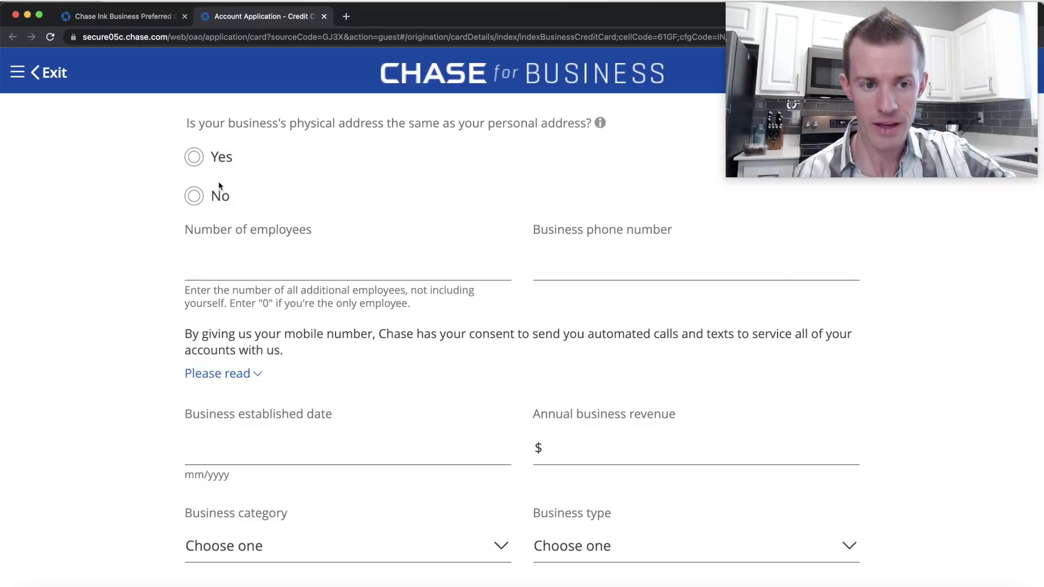
- Answer Yes that the business physical address matches the personal address
{"action": "left_click", "coordinate": [188, 163]}
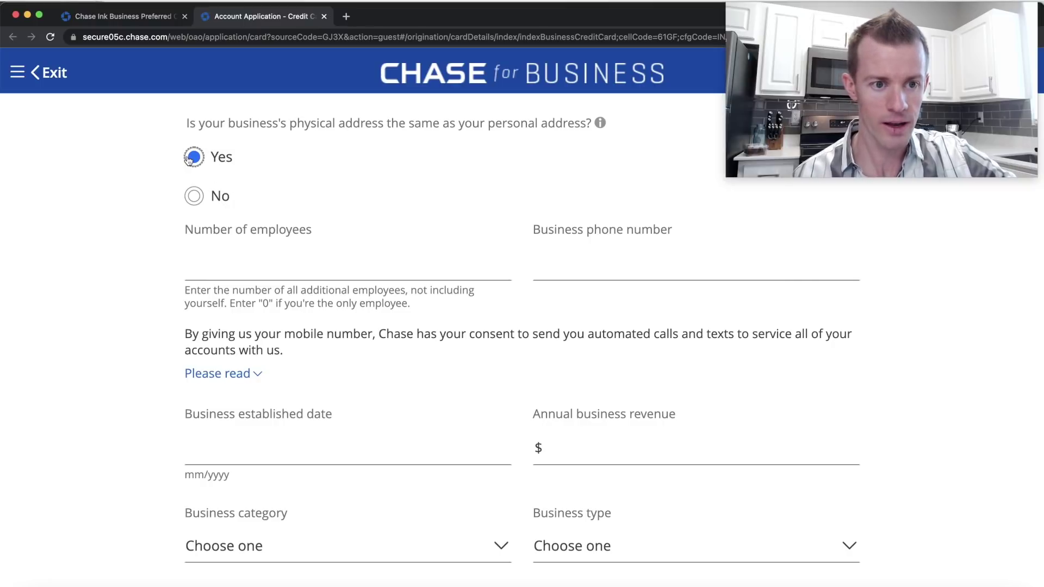
{"action": "left_click", "coordinate": [191, 203]}
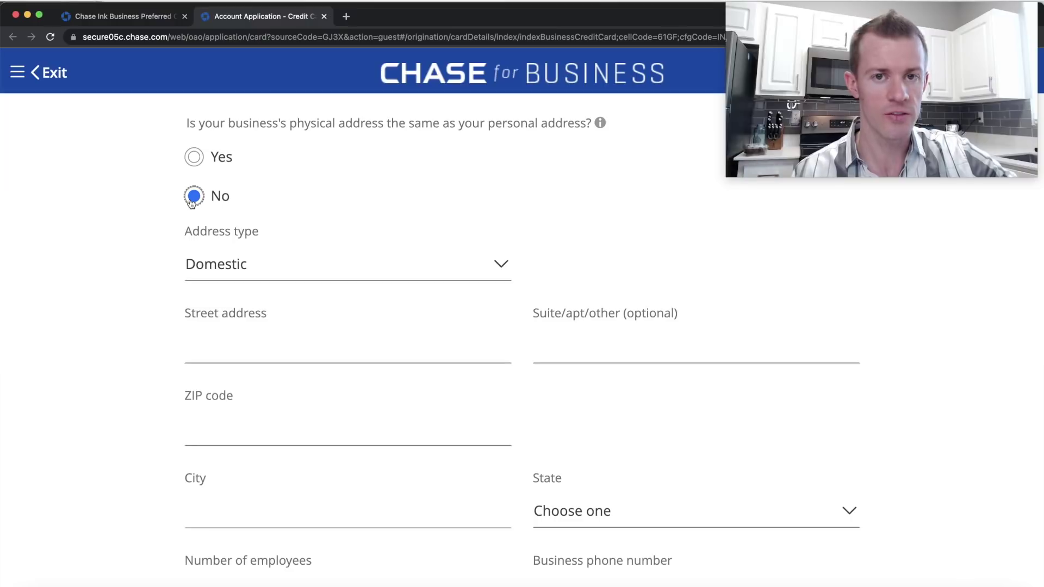
{"action": "left_click", "coordinate": [194, 163]}
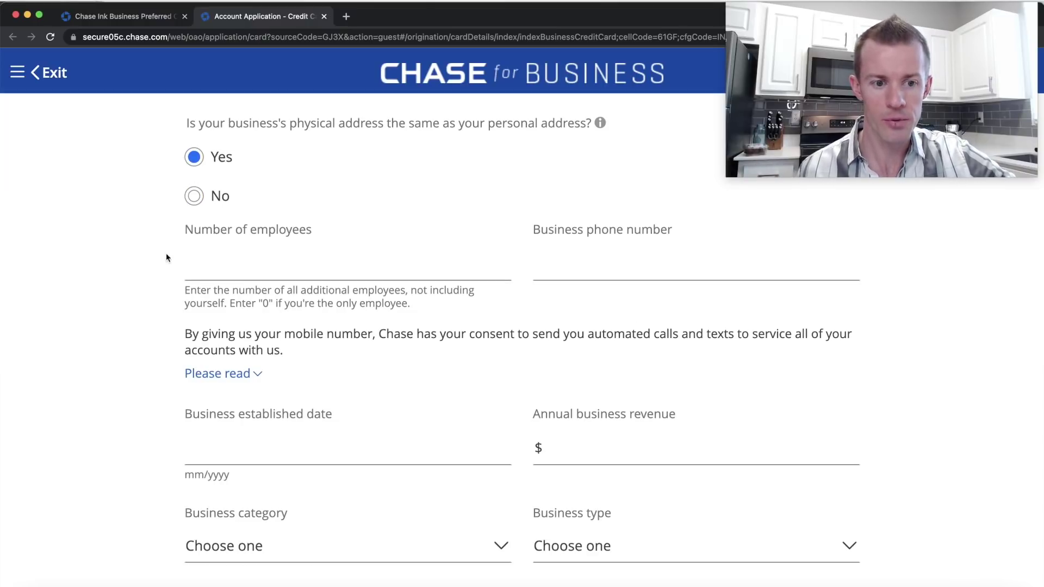
- Enter 0 as the number of employees
{"action": "left_click_drag", "start_coordinate": [188, 290], "coordinate": [403, 313]}
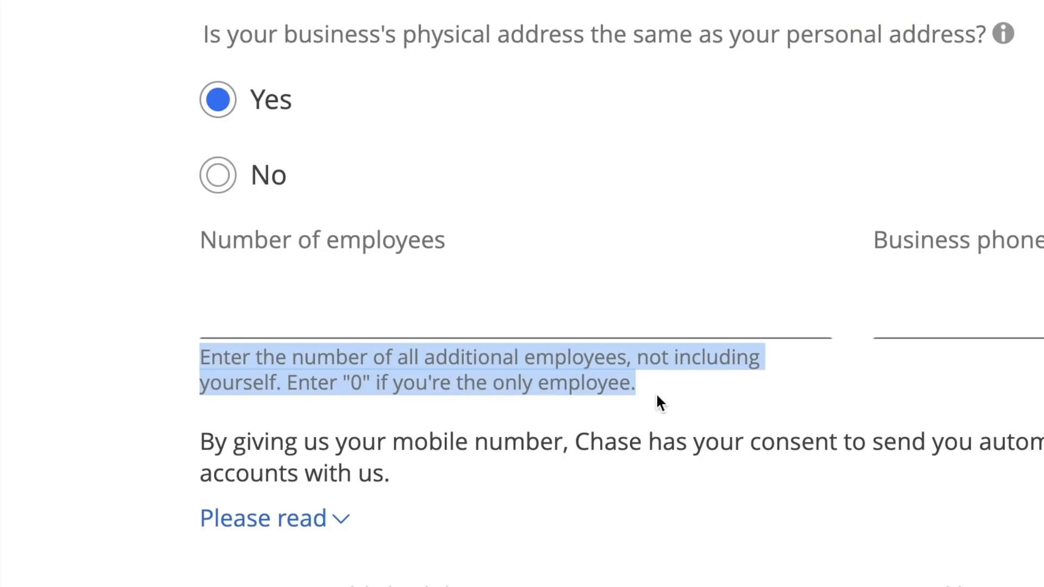
{"action": "left_click", "coordinate": [518, 319]}
{"action": "type", "text": "0"}
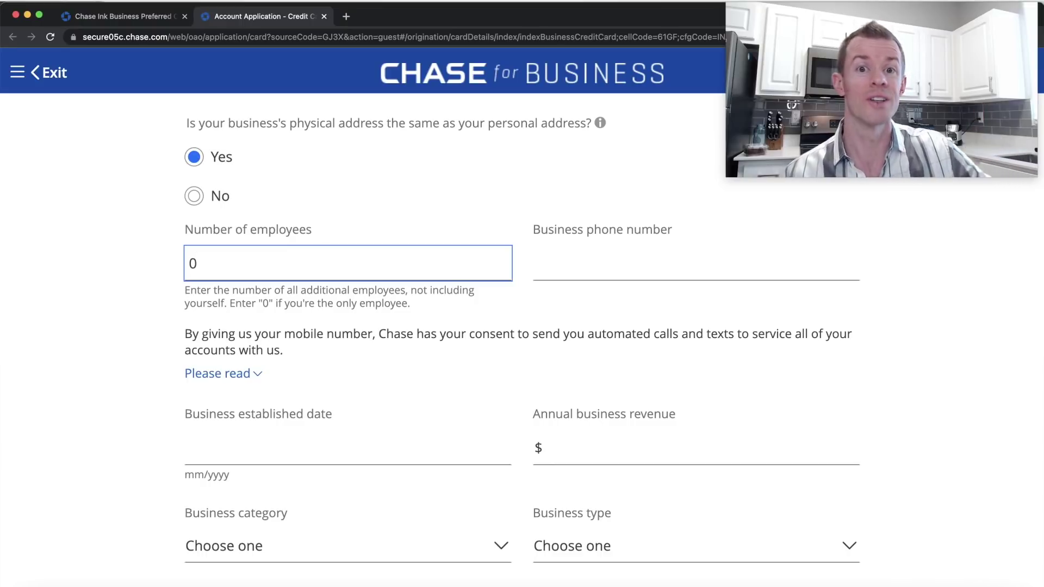
{"action": "left_click", "coordinate": [104, 263]}
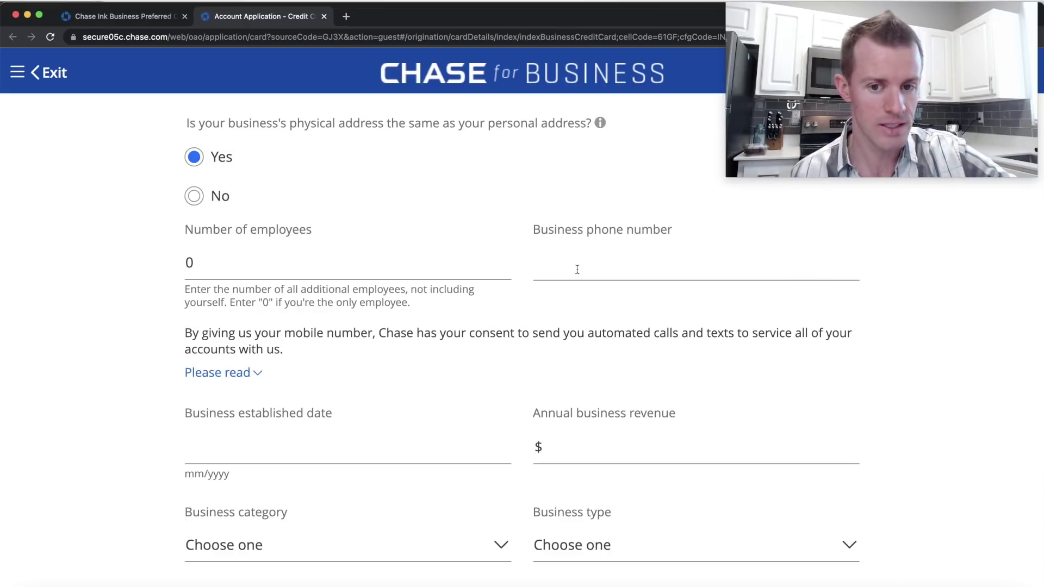
- Use 'Please read' to expand the full mobile-number consent text, then scroll to the business fields
{"action": "scroll", "coordinate": [288, 181], "scroll_direction": "down", "scroll_amount": 5}
{"action": "triple_click", "coordinate": [211, 122]}
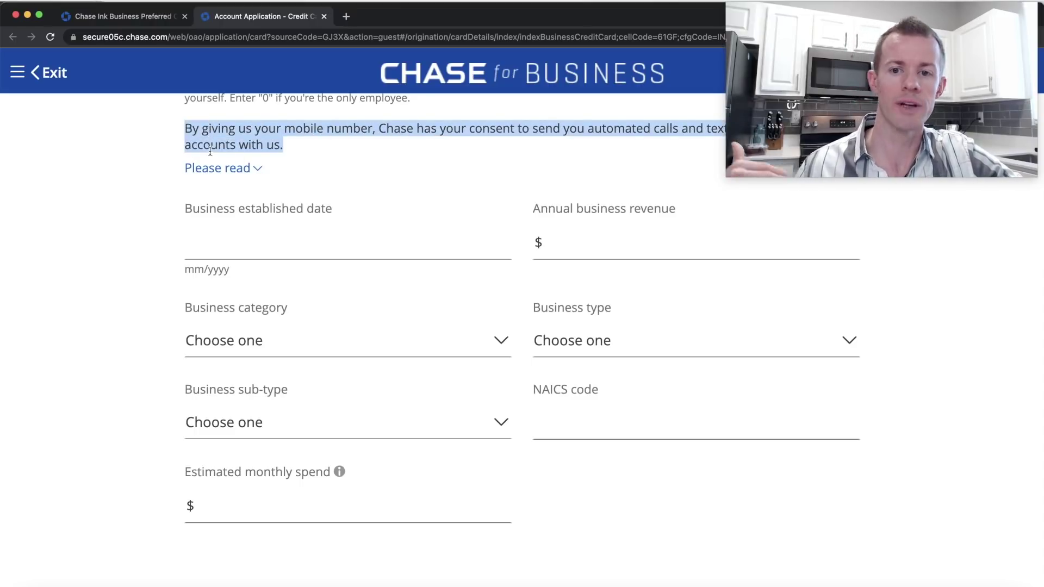
{"action": "left_click", "coordinate": [217, 168]}
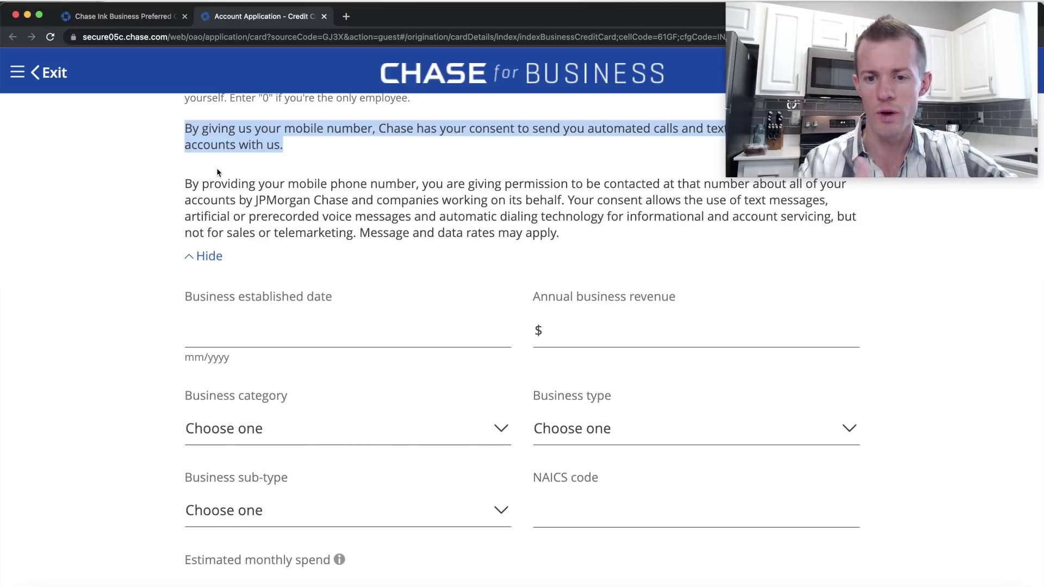
{"action": "left_click", "coordinate": [217, 170]}
{"action": "scroll", "coordinate": [212, 184], "scroll_direction": "down", "scroll_amount": 2}
{"action": "scroll", "coordinate": [211, 194], "scroll_direction": "down", "scroll_amount": 2}
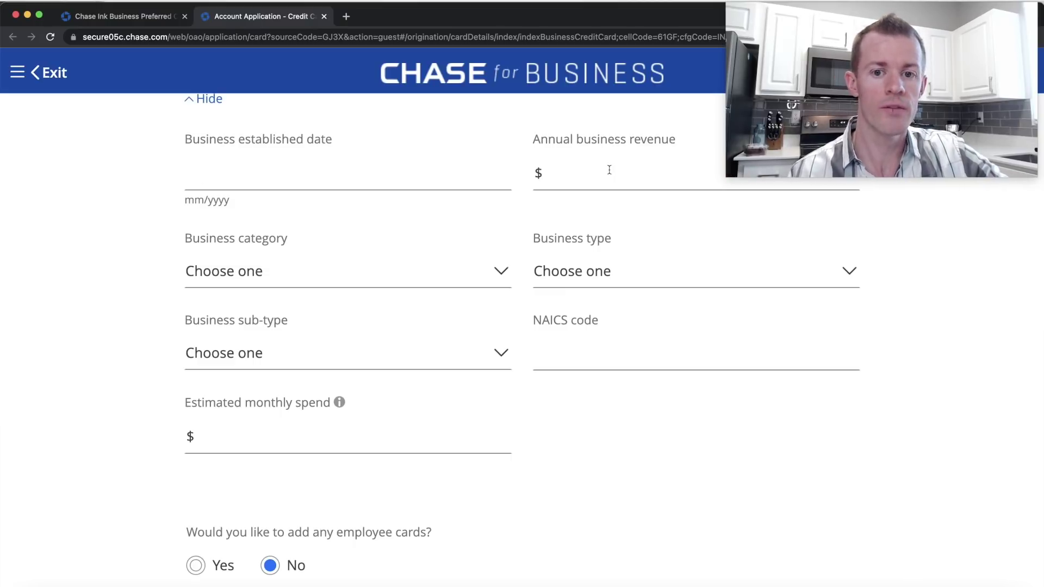
- Choose Information, Other Information Services, and Internet Publishing+Broadcast,WebPortal, yielding NAICS code 519130
{"action": "scroll", "coordinate": [117, 200], "scroll_direction": "down", "scroll_amount": 2}
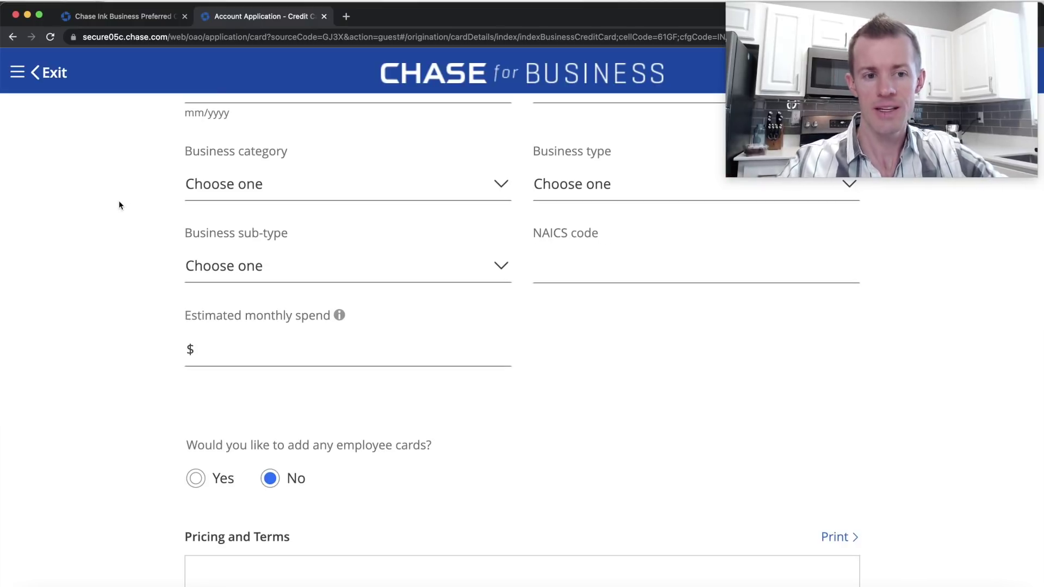
{"action": "left_click", "coordinate": [228, 188]}
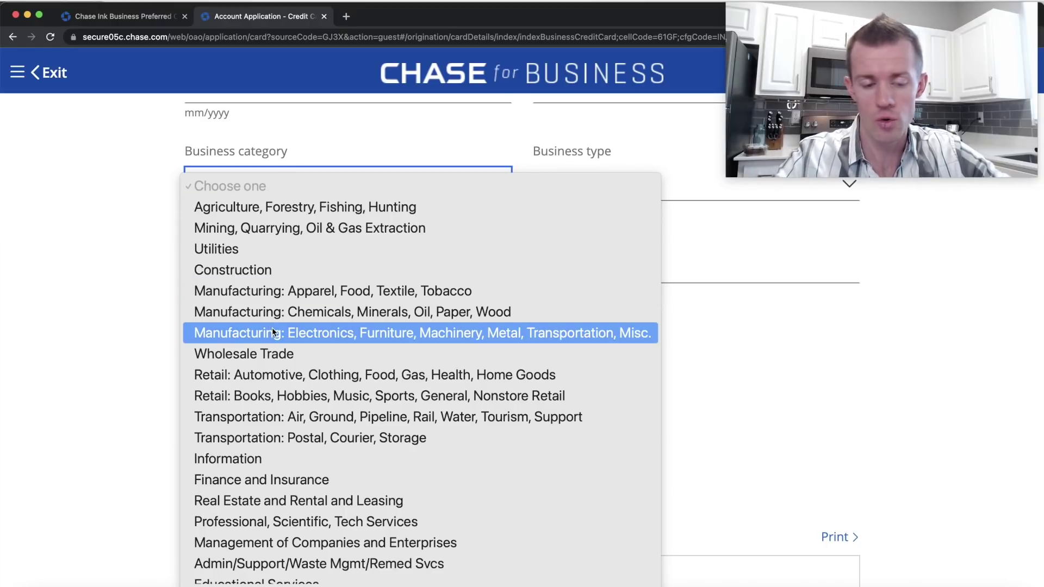
{"action": "scroll", "coordinate": [272, 329], "scroll_direction": "down", "scroll_amount": 5}
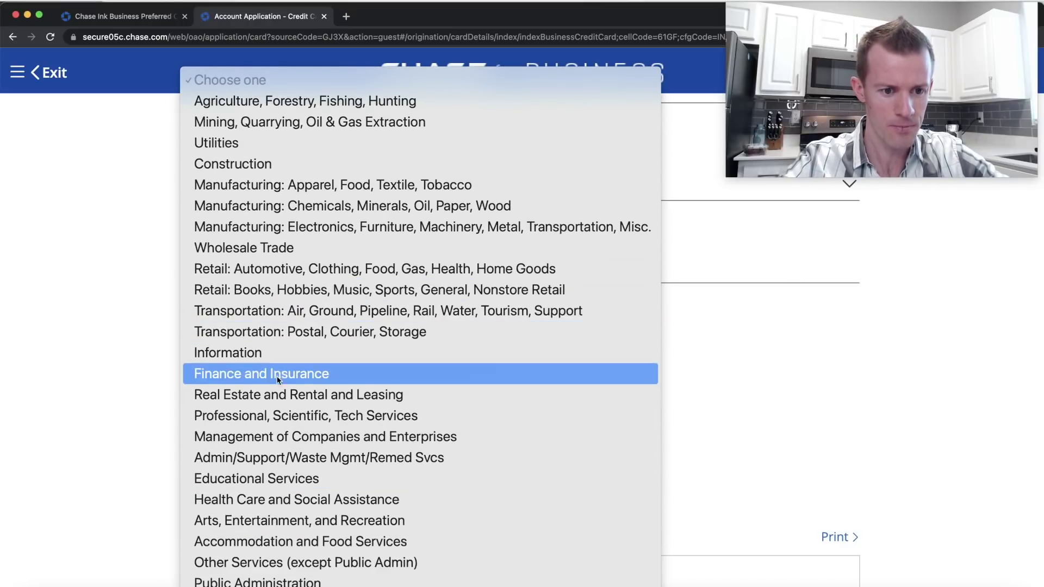
{"action": "left_click", "coordinate": [270, 354]}
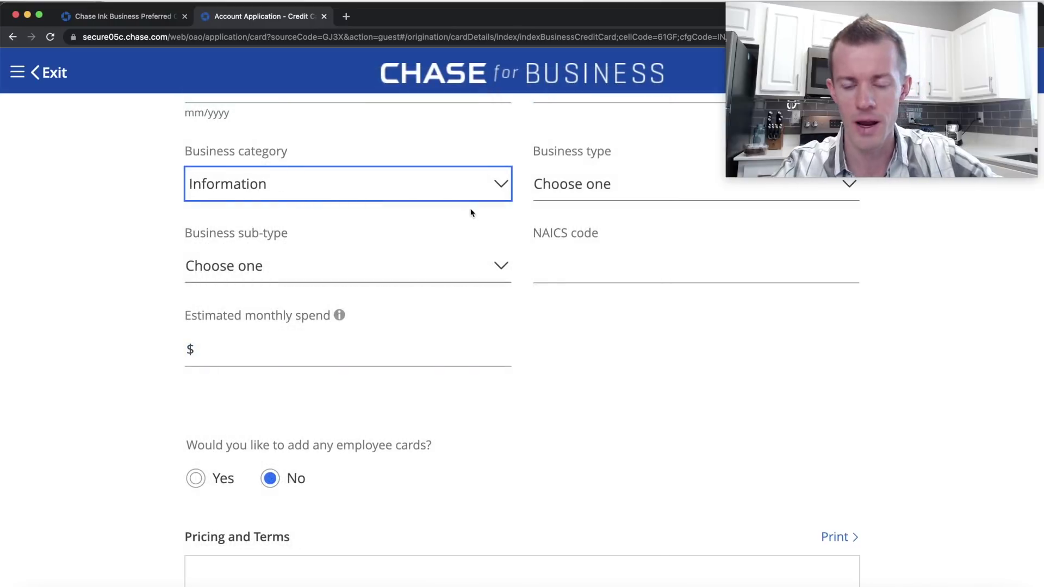
{"action": "left_click", "coordinate": [574, 188]}
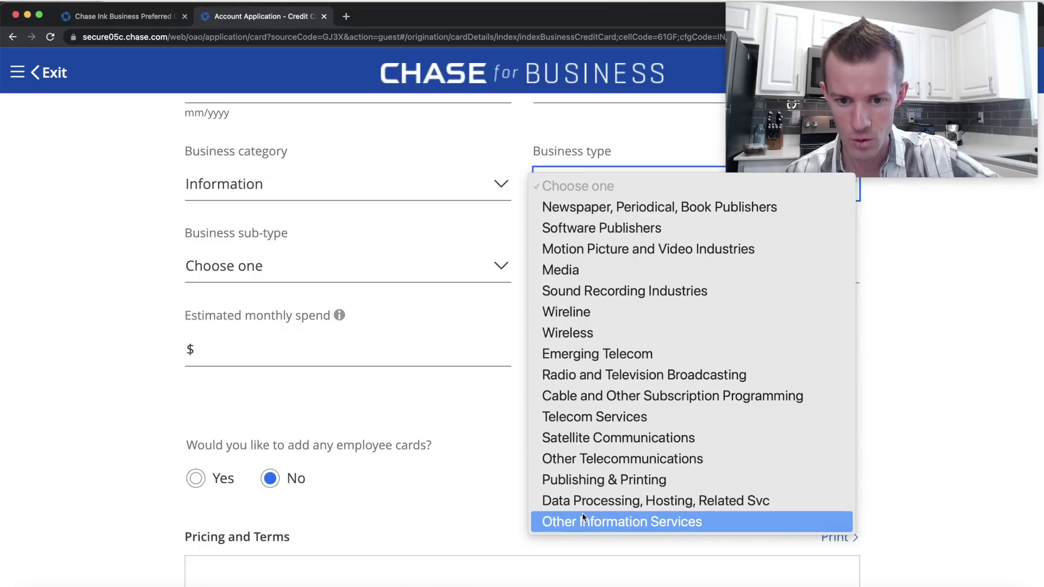
{"action": "left_click", "coordinate": [715, 523]}
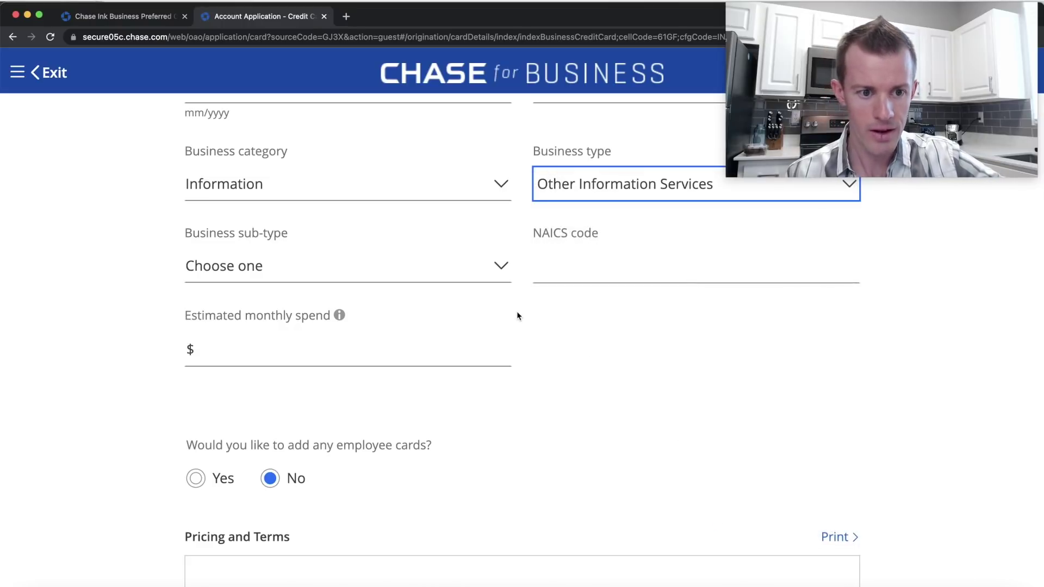
{"action": "left_click", "coordinate": [358, 278]}
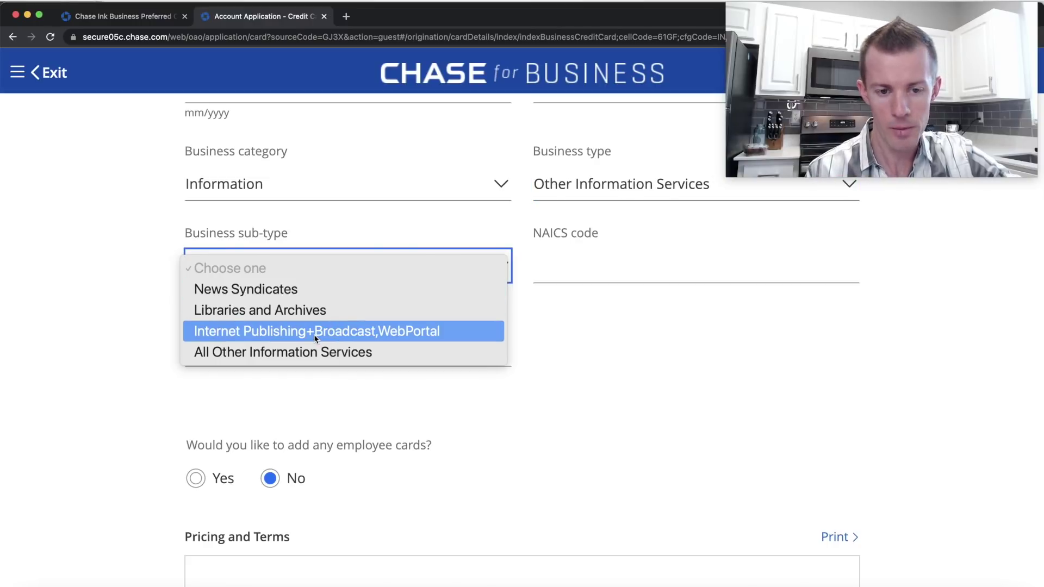
{"action": "left_click", "coordinate": [376, 332]}
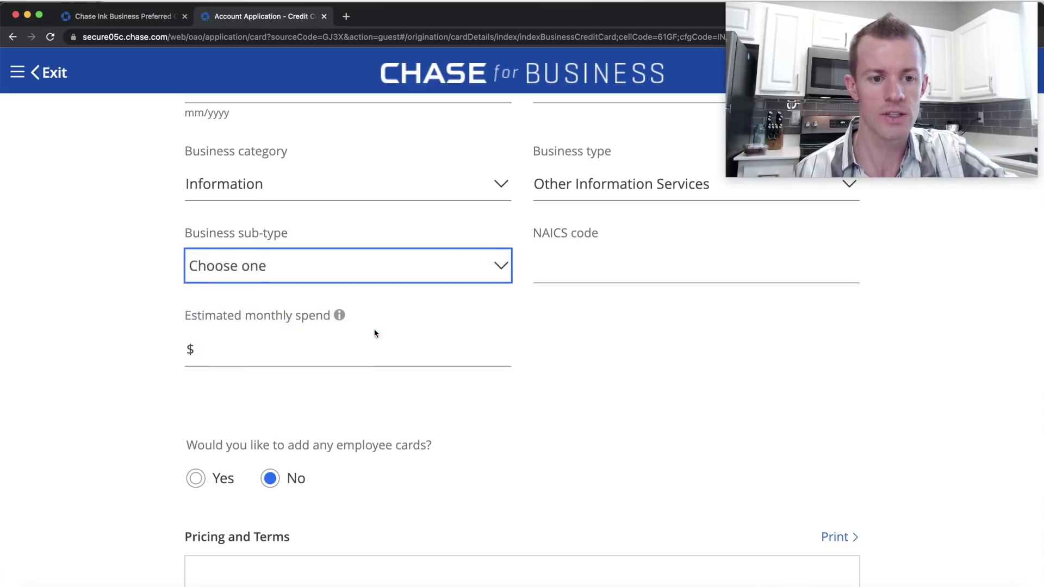
{"action": "left_click", "coordinate": [559, 267]}
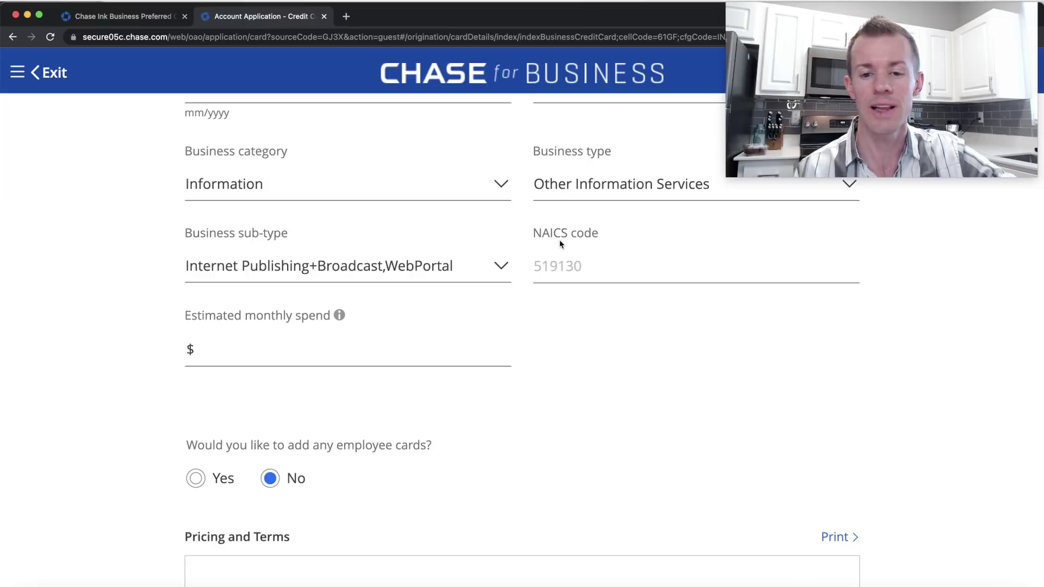
{"action": "left_click_drag", "start_coordinate": [588, 268], "coordinate": [544, 267]}
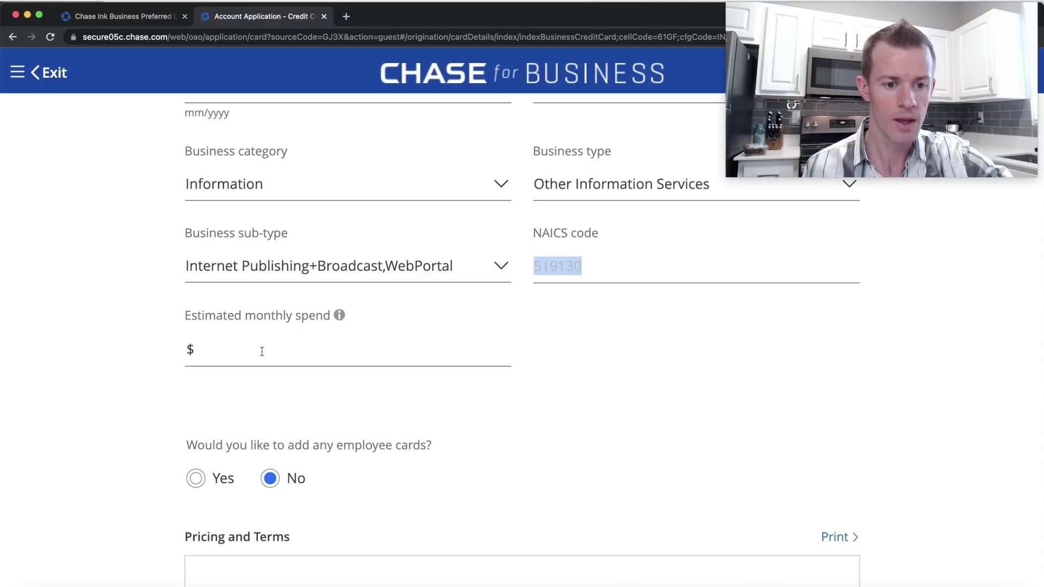
{"action": "left_click", "coordinate": [340, 317]}
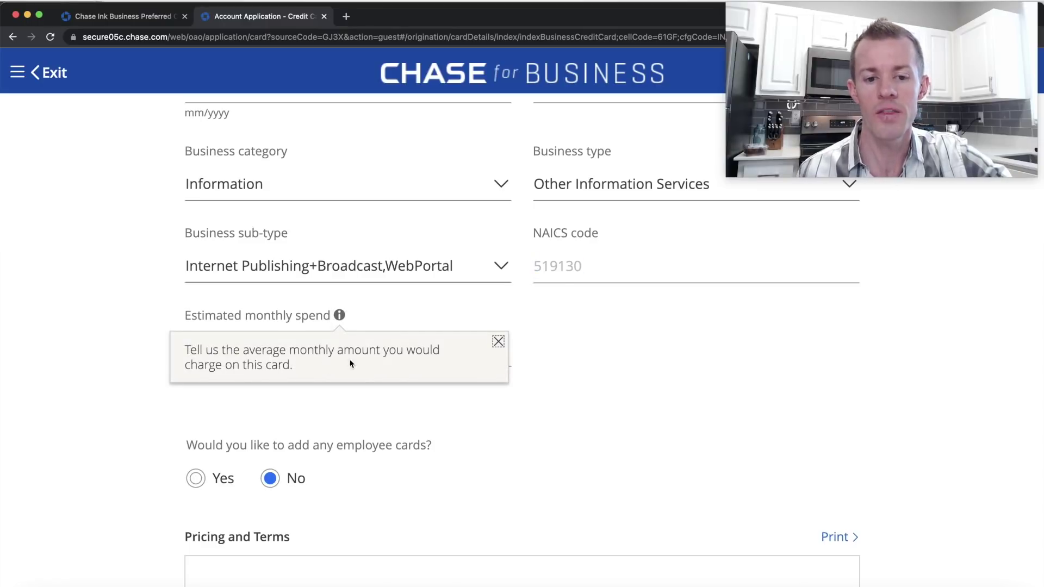
{"action": "left_click", "coordinate": [498, 342]}
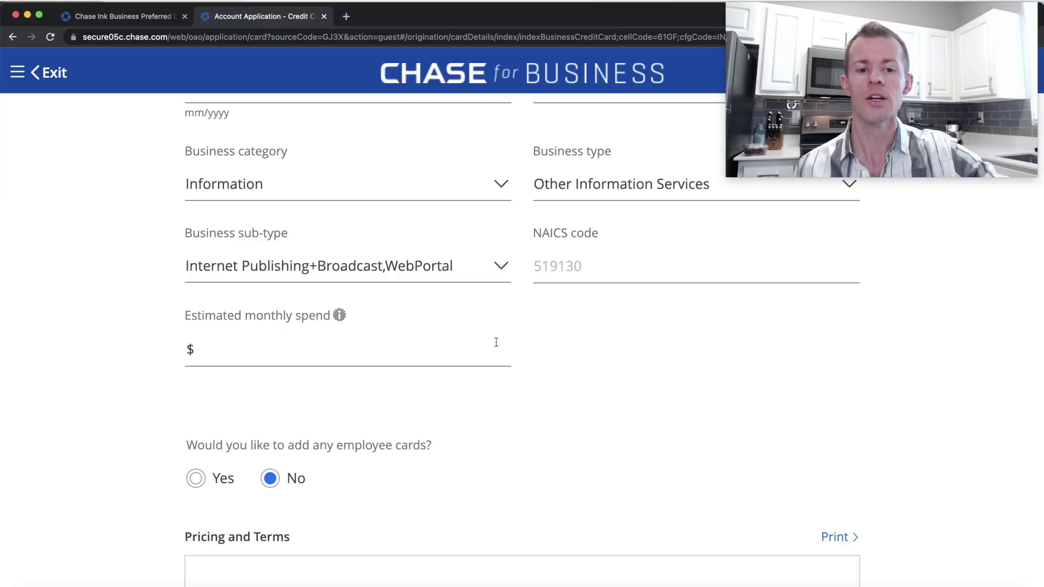
{"action": "left_click", "coordinate": [272, 343]}
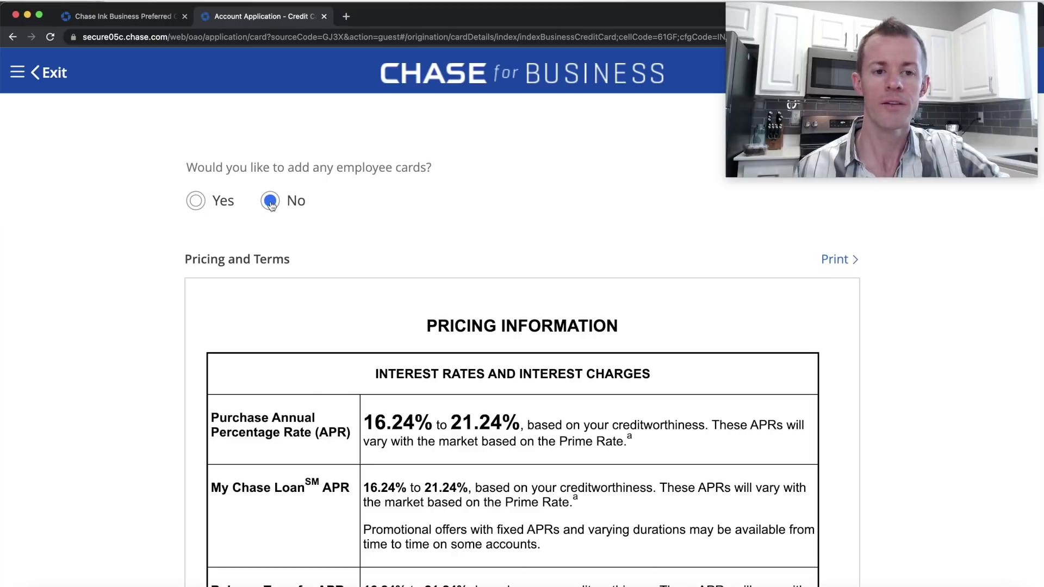
{"action": "scroll", "coordinate": [458, 278], "scroll_direction": "down", "scroll_amount": 5}
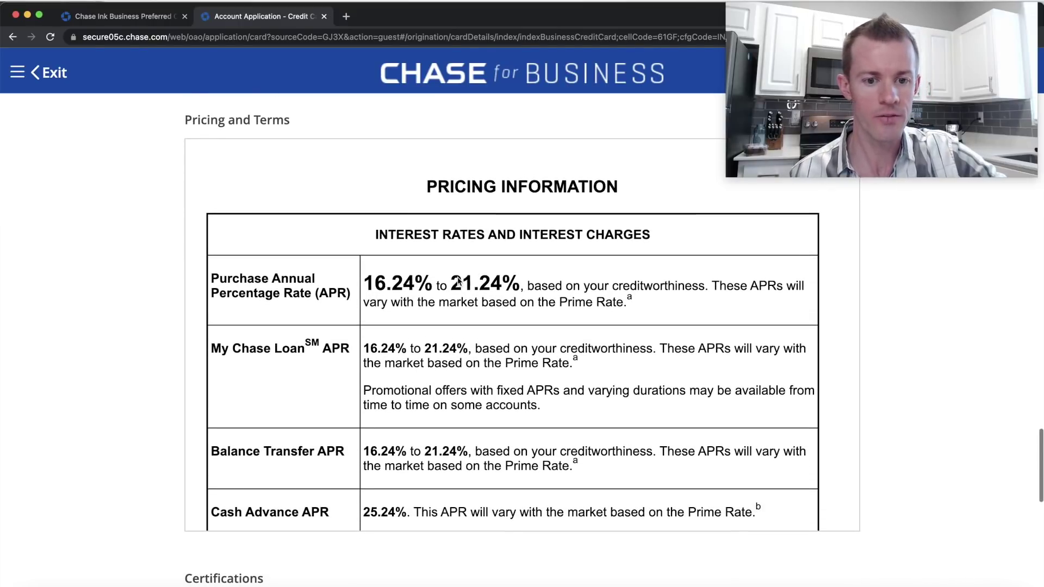
{"action": "scroll", "coordinate": [451, 335], "scroll_direction": "down", "scroll_amount": 10}
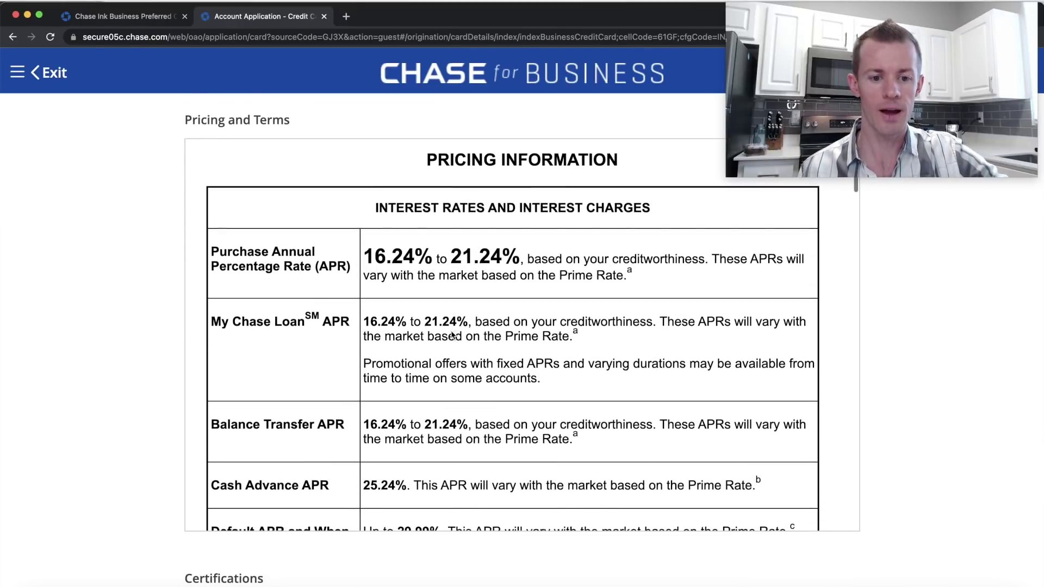
{"action": "scroll", "coordinate": [451, 335], "scroll_direction": "down", "scroll_amount": 3}
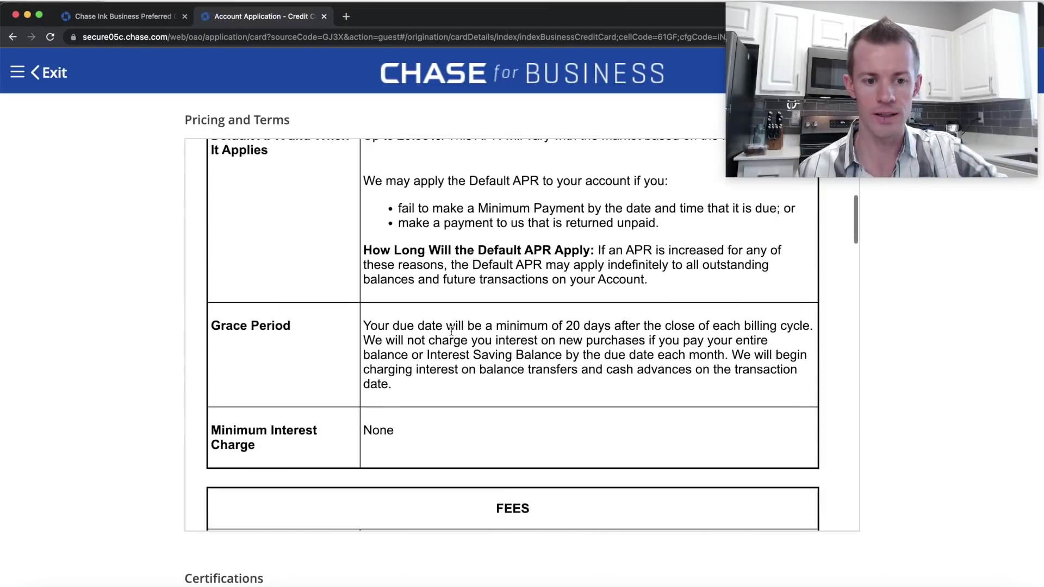
{"action": "scroll", "coordinate": [451, 334], "scroll_direction": "down", "scroll_amount": 7}
{"action": "scroll", "coordinate": [451, 335], "scroll_direction": "down", "scroll_amount": 2}
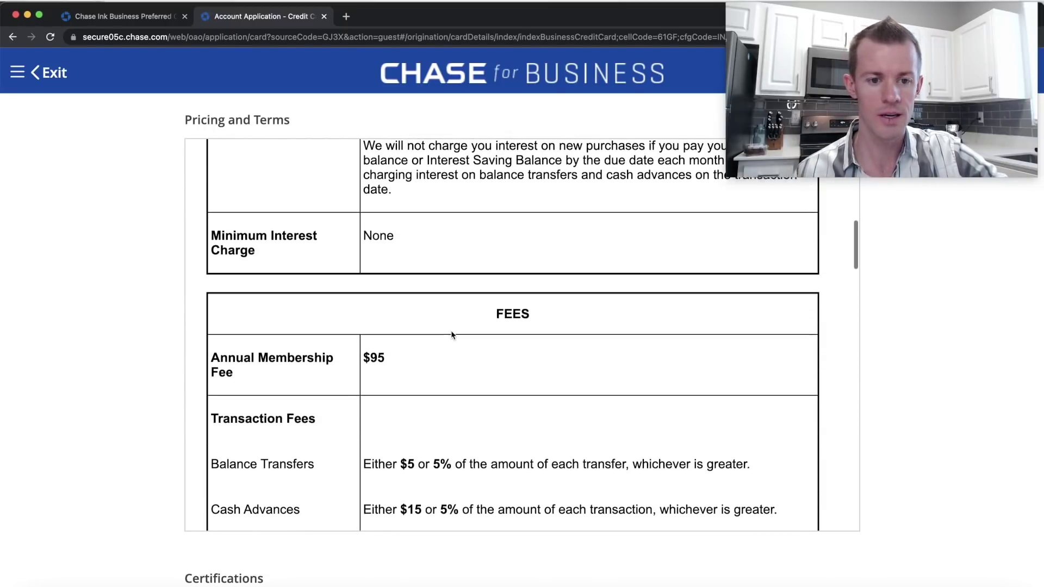
{"action": "scroll", "coordinate": [452, 334], "scroll_direction": "down", "scroll_amount": 5}
{"action": "scroll", "coordinate": [451, 334], "scroll_direction": "down", "scroll_amount": 3}
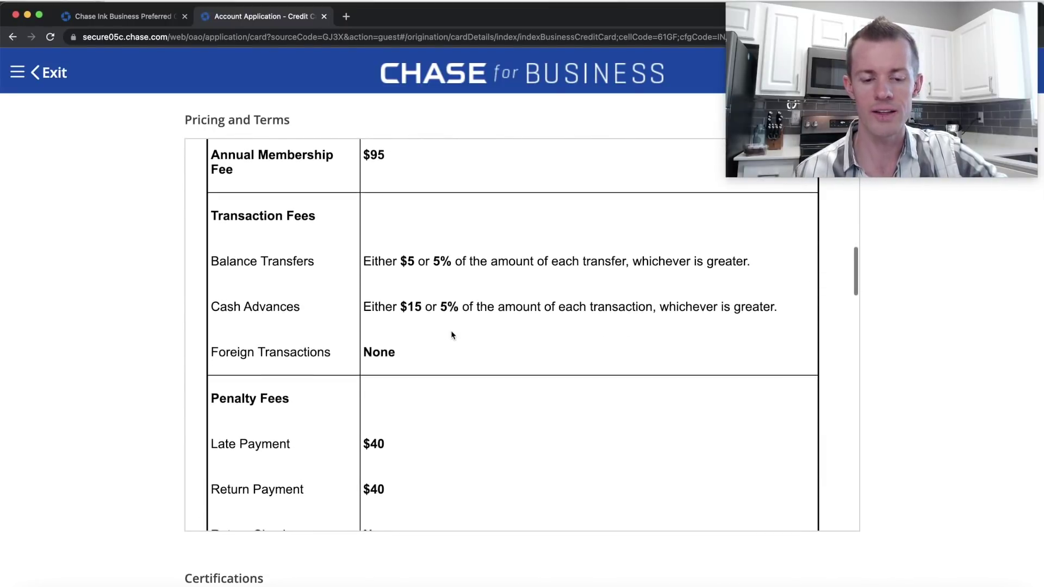
{"action": "scroll", "coordinate": [452, 331], "scroll_direction": "up", "scroll_amount": 1}
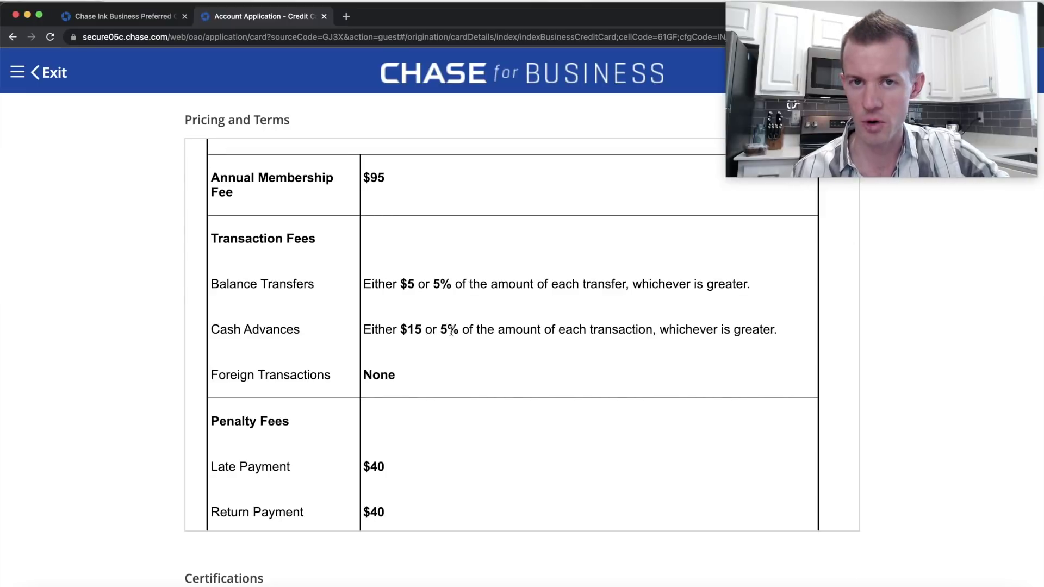
{"action": "scroll", "coordinate": [452, 331], "scroll_direction": "down", "scroll_amount": 1}
{"action": "scroll", "coordinate": [451, 333], "scroll_direction": "down", "scroll_amount": 8}
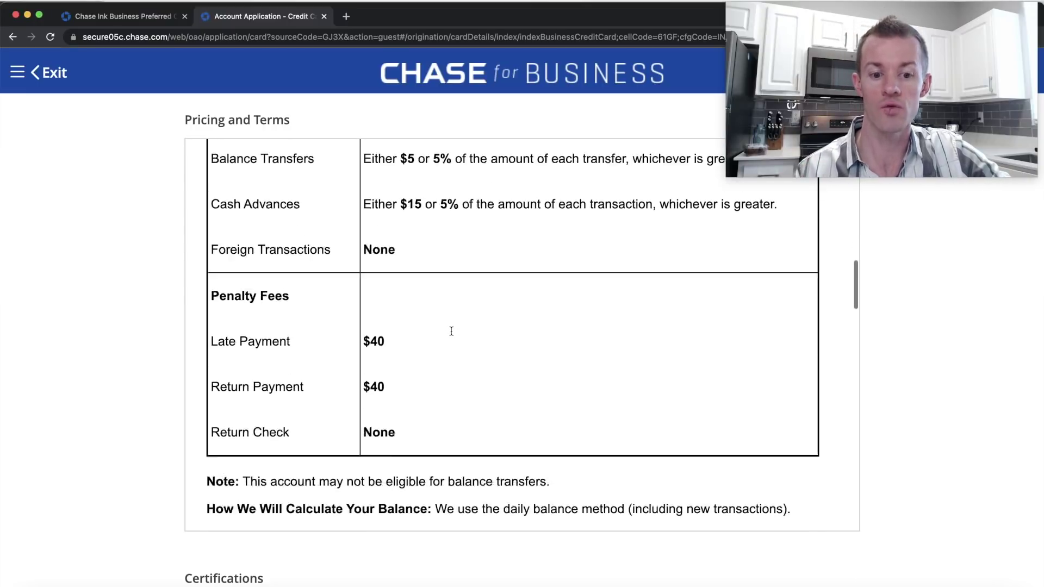
{"action": "scroll", "coordinate": [452, 333], "scroll_direction": "down", "scroll_amount": 10}
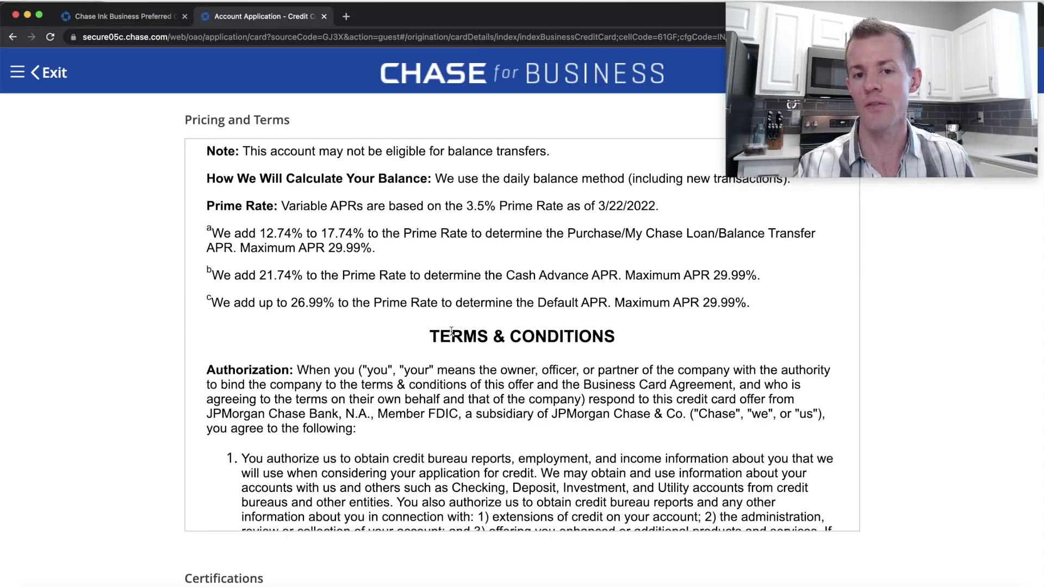
{"action": "scroll", "coordinate": [451, 330], "scroll_direction": "down", "scroll_amount": 9}
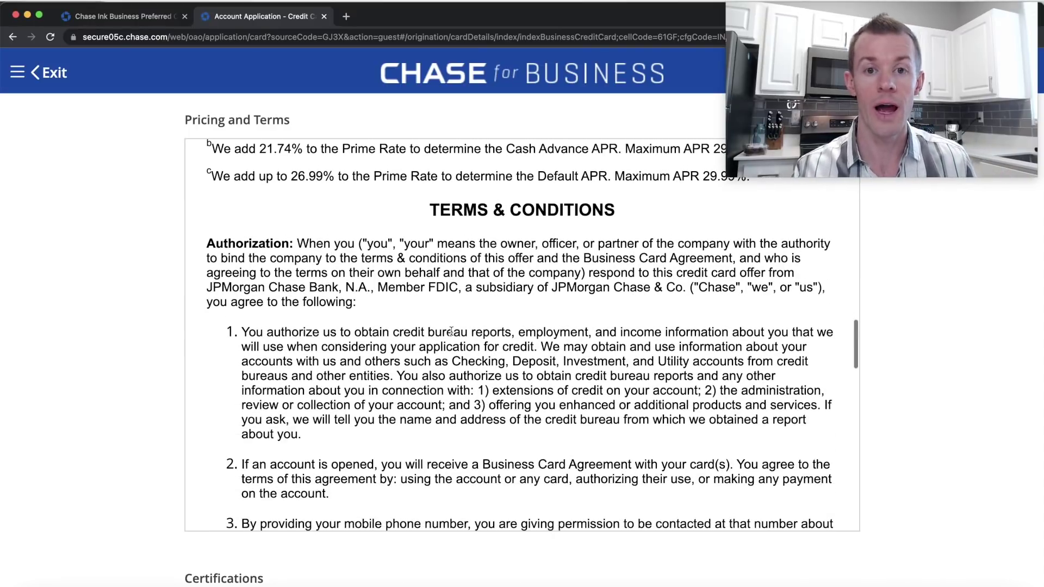
{"action": "scroll", "coordinate": [452, 332], "scroll_direction": "down", "scroll_amount": 9}
{"action": "scroll", "coordinate": [452, 331], "scroll_direction": "down", "scroll_amount": 4}
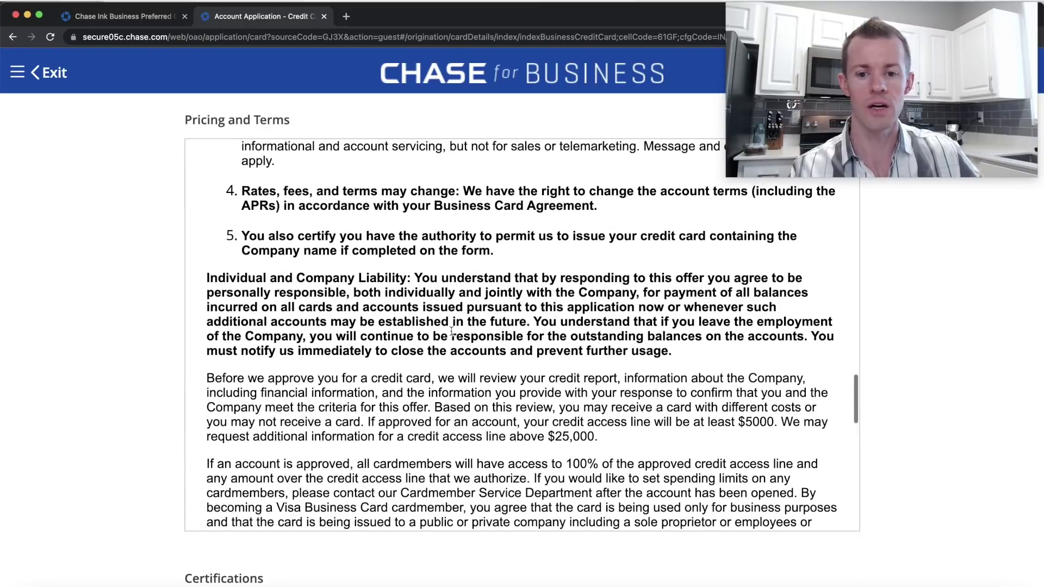
{"action": "scroll", "coordinate": [451, 331], "scroll_direction": "down", "scroll_amount": 20}
{"action": "scroll", "coordinate": [451, 330], "scroll_direction": "down", "scroll_amount": 15}
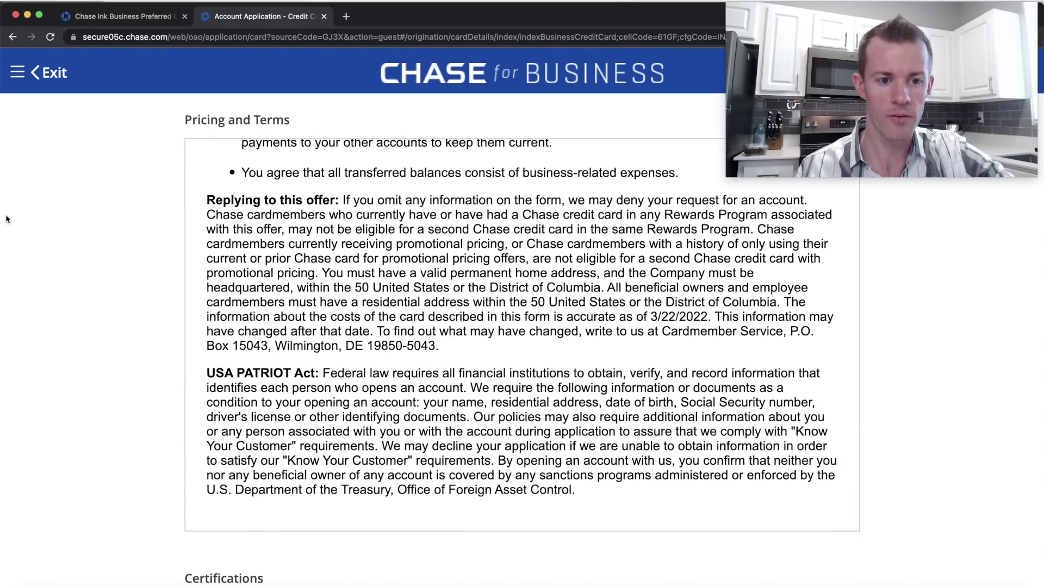
{"action": "scroll", "coordinate": [106, 335], "scroll_direction": "down", "scroll_amount": 5}
{"action": "scroll", "coordinate": [107, 337], "scroll_direction": "down", "scroll_amount": 4}
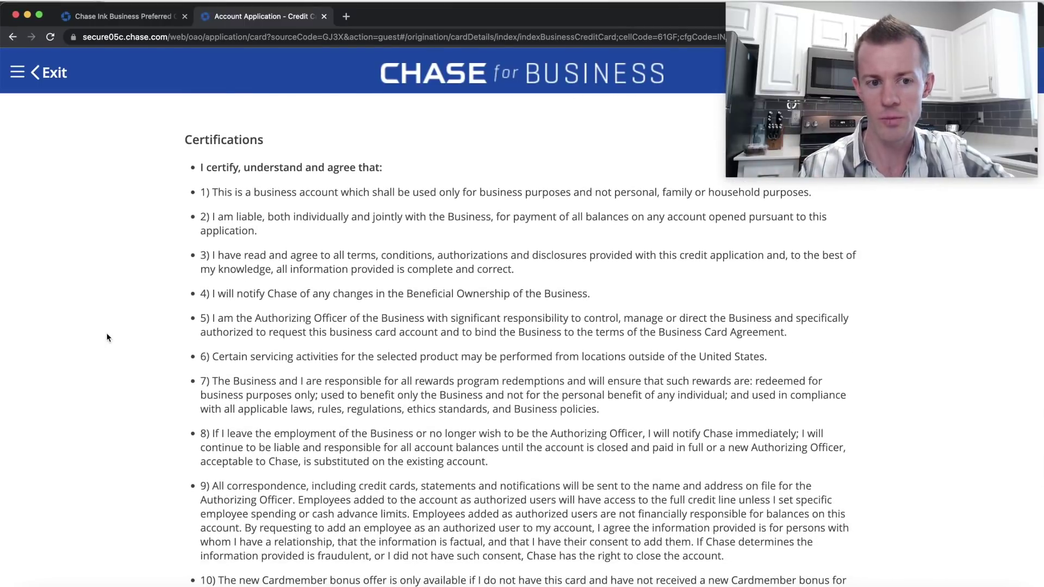
- Tick 'I've read and agree to the above' and submit the Ink Business Preferred application
{"action": "scroll", "coordinate": [107, 338], "scroll_direction": "down", "scroll_amount": 5}
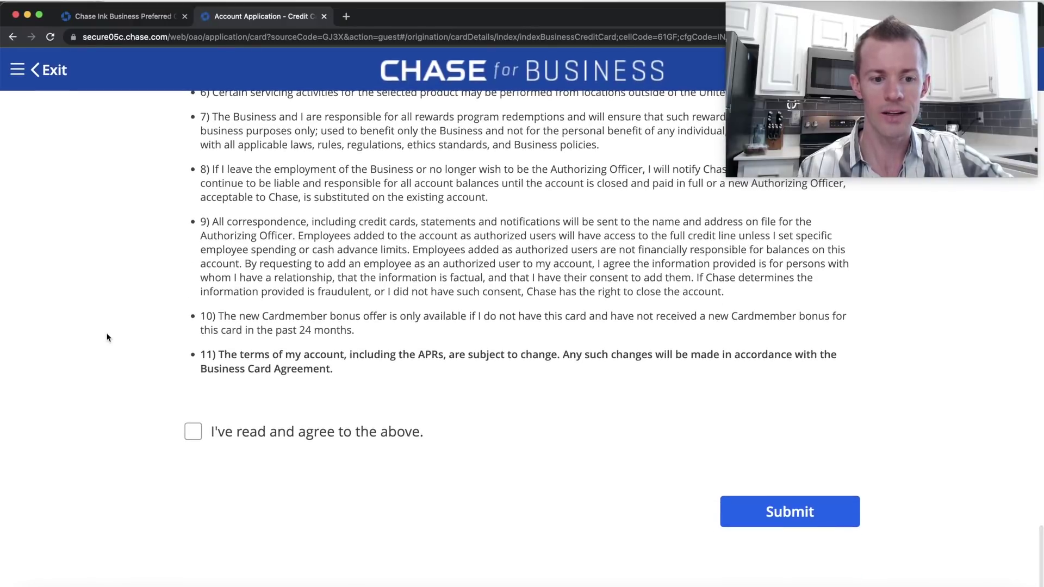
{"action": "left_click", "coordinate": [194, 437]}
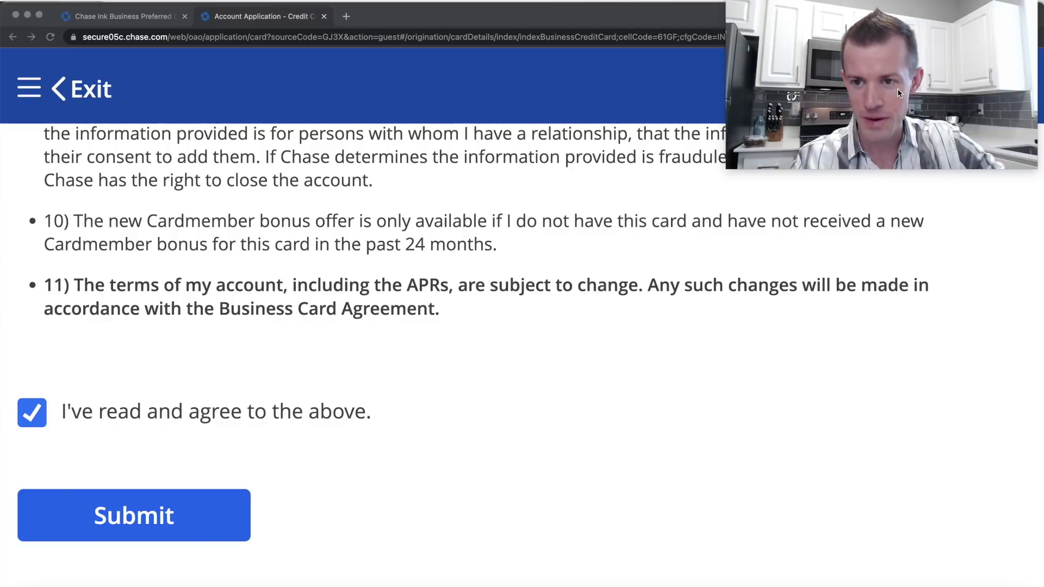
{"action": "left_click_drag", "start_coordinate": [899, 93], "coordinate": [896, 511]}
{"action": "left_click_drag", "start_coordinate": [731, 430], "coordinate": [488, 313]}
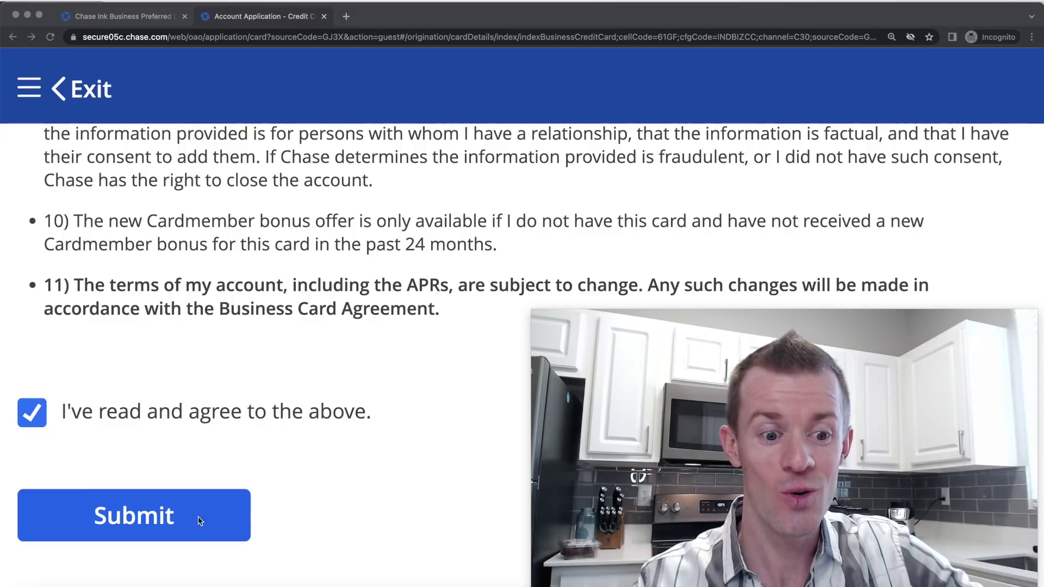
{"action": "left_click", "coordinate": [187, 526]}
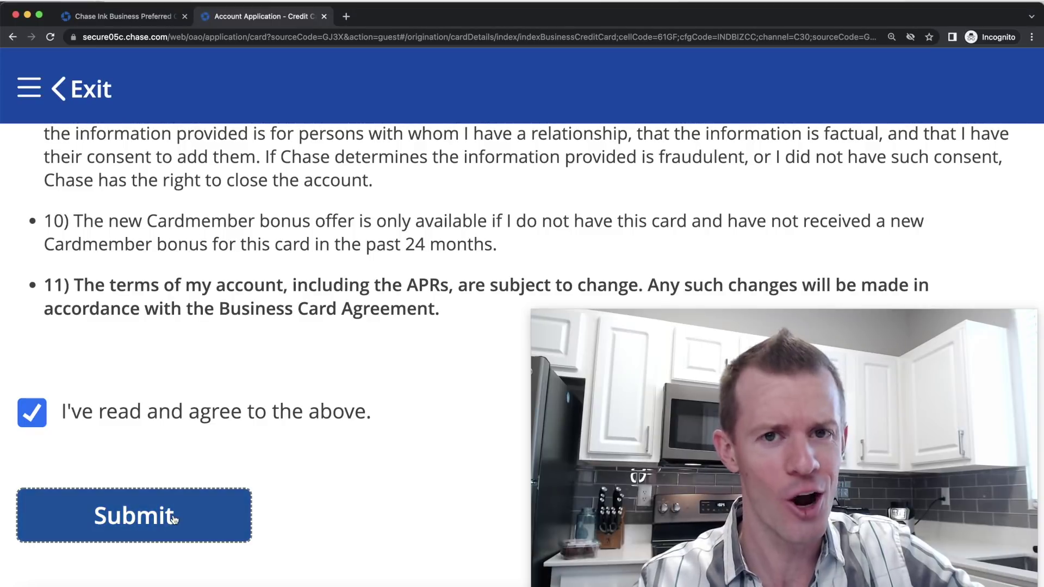
{"action": "left_click", "coordinate": [173, 516]}
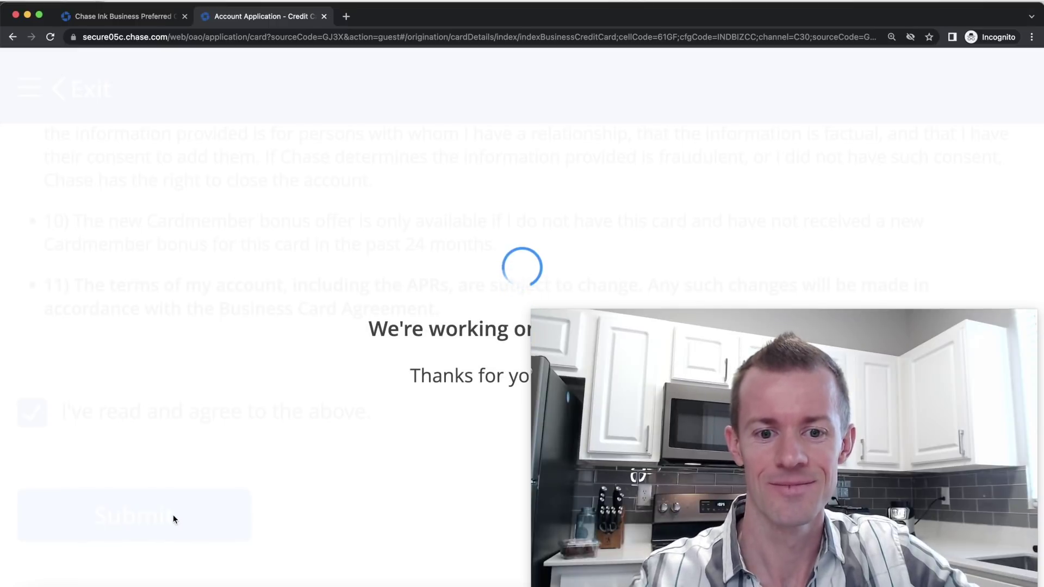
- Wait on the processing screen until the 'Thanks for applying' confirmation loads
{"action": "left_click_drag", "start_coordinate": [654, 448], "coordinate": [653, 87]}
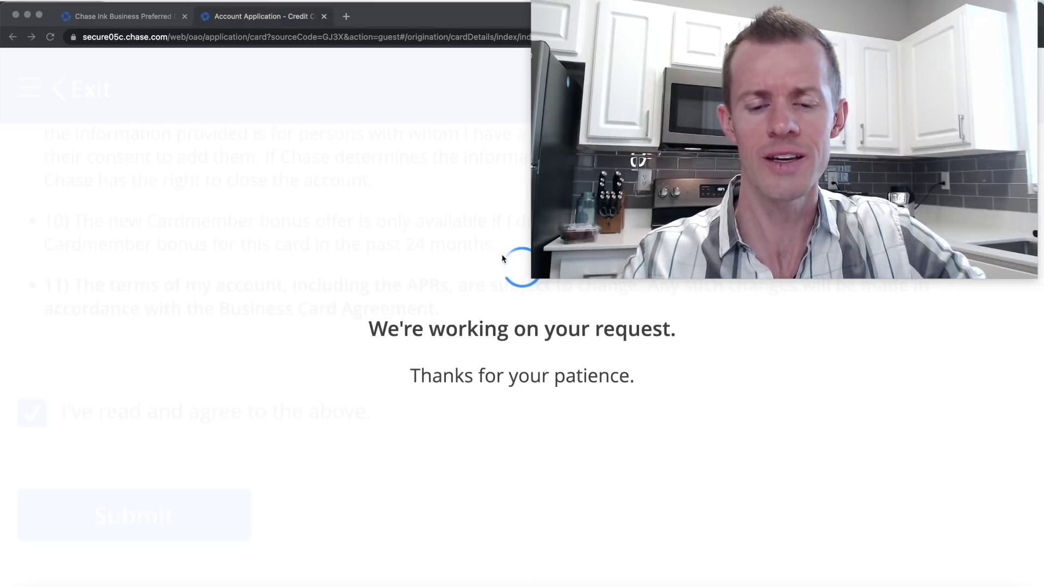
{"action": "left_click_drag", "start_coordinate": [530, 277], "coordinate": [687, 159]}
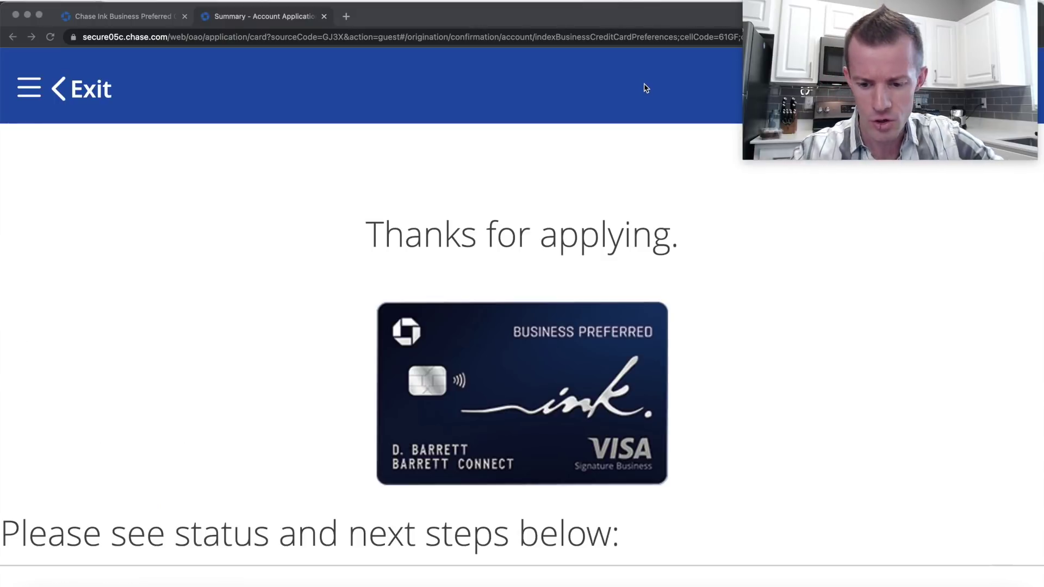
- Reset the zoom and review the In review status and the next steps explanation
{"action": "key", "text": "super+0"}
{"action": "scroll", "coordinate": [531, 285], "scroll_direction": "down", "scroll_amount": 4}
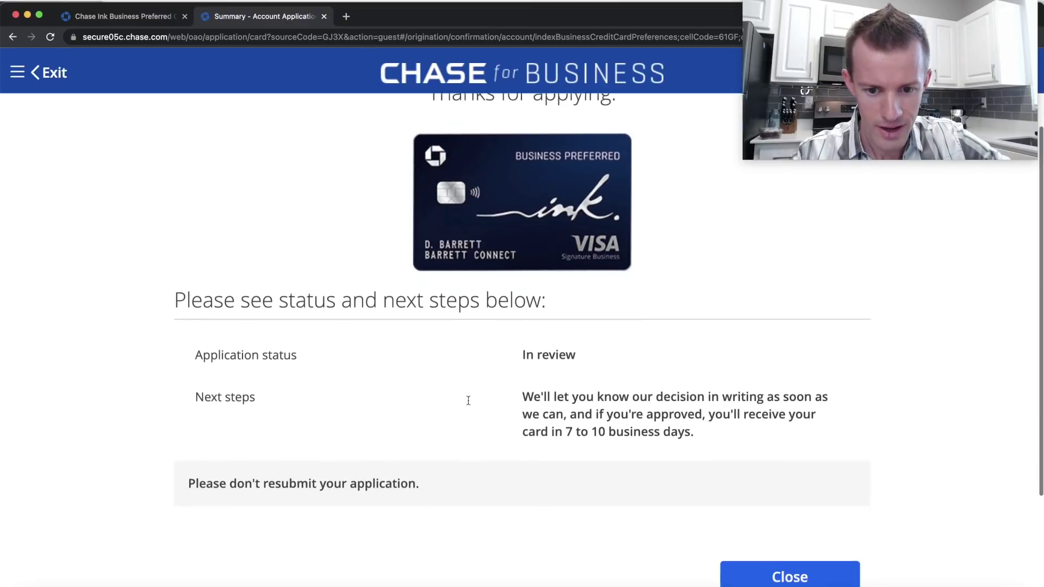
{"action": "left_click_drag", "start_coordinate": [587, 303], "coordinate": [468, 303]}
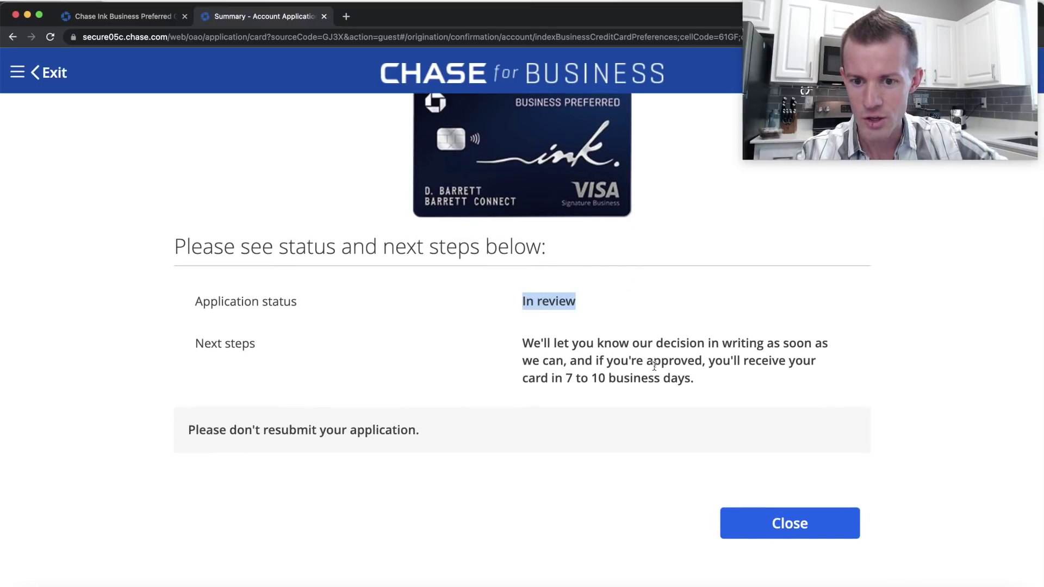
{"action": "left_click_drag", "start_coordinate": [695, 379], "coordinate": [503, 336]}
- Close the application summary to reach the sign-in page
{"action": "scroll", "coordinate": [497, 329], "scroll_direction": "down", "scroll_amount": 2}
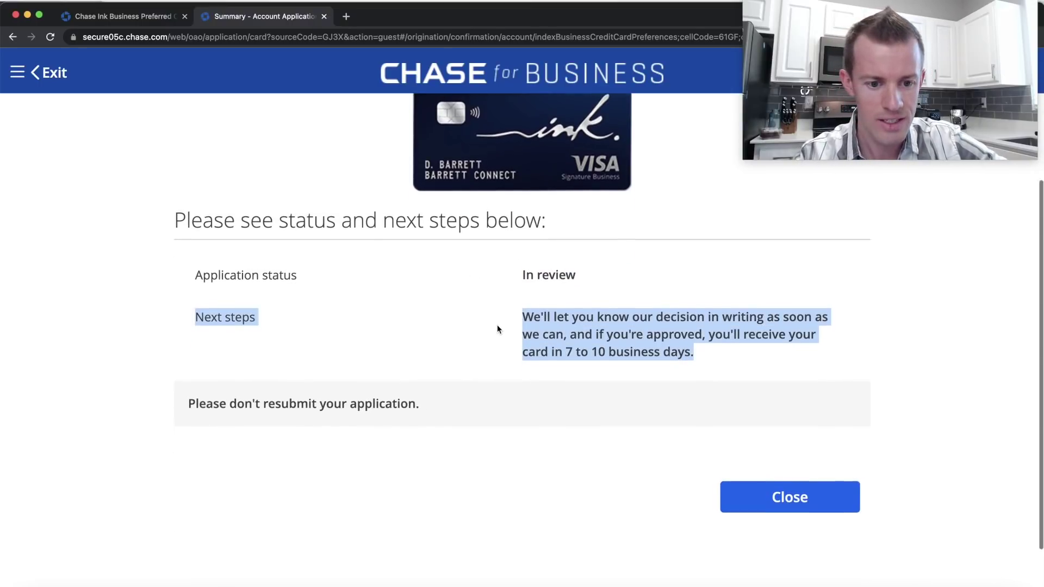
{"action": "left_click_drag", "start_coordinate": [422, 378], "coordinate": [195, 375]}
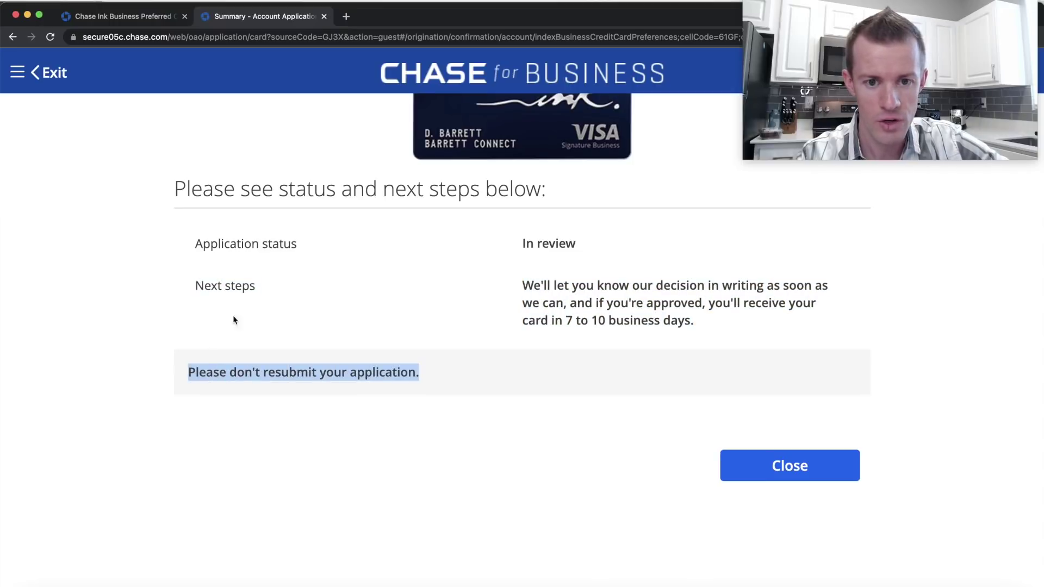
{"action": "scroll", "coordinate": [238, 311], "scroll_direction": "up", "scroll_amount": 8}
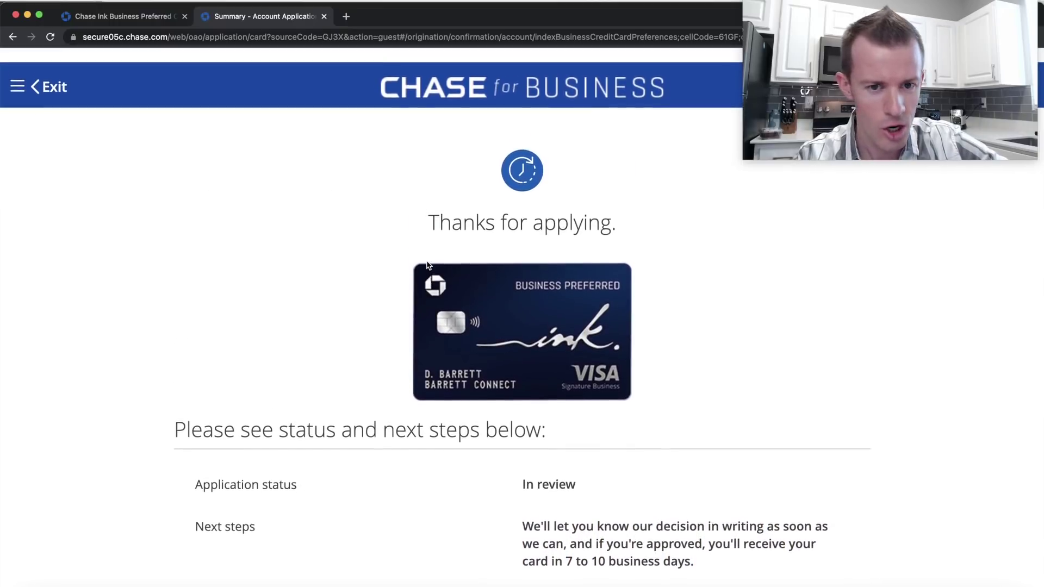
{"action": "scroll", "coordinate": [427, 263], "scroll_direction": "down", "scroll_amount": 5}
{"action": "scroll", "coordinate": [427, 263], "scroll_direction": "up", "scroll_amount": 4}
{"action": "scroll", "coordinate": [427, 265], "scroll_direction": "up", "scroll_amount": 1}
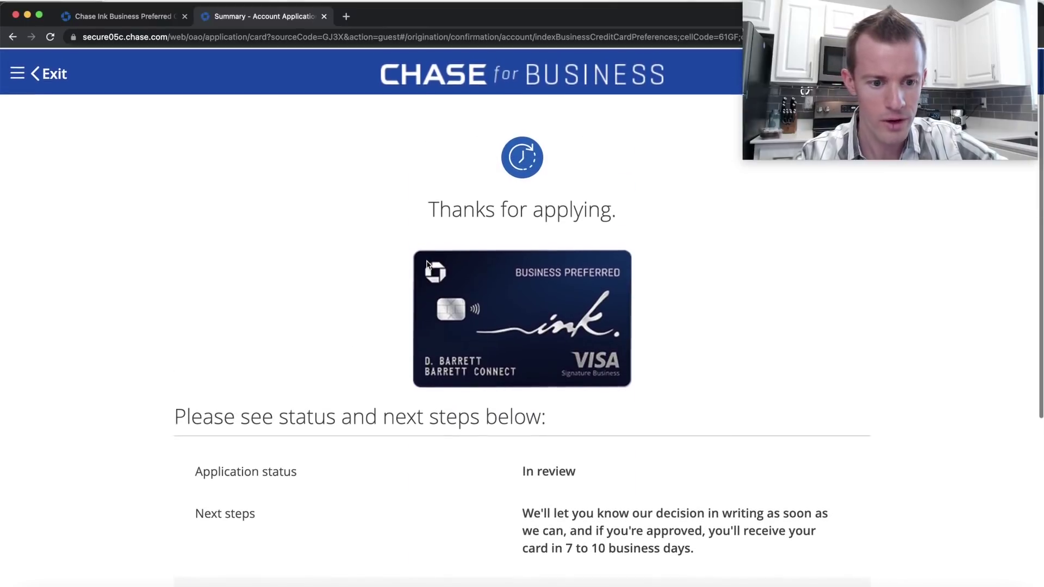
{"action": "scroll", "coordinate": [427, 265], "scroll_direction": "down", "scroll_amount": 5}
{"action": "scroll", "coordinate": [427, 265], "scroll_direction": "up", "scroll_amount": 2}
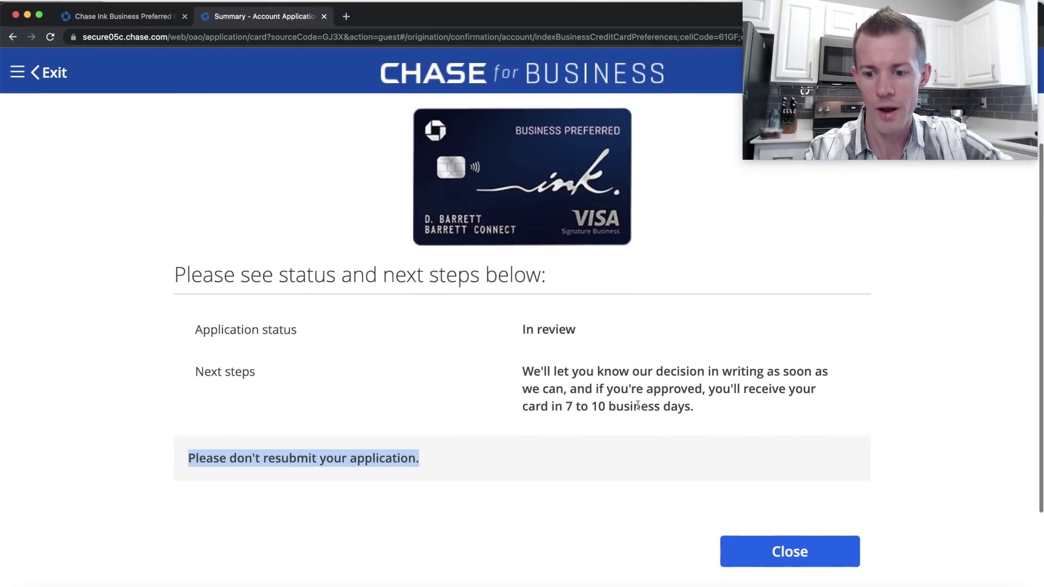
{"action": "left_click", "coordinate": [786, 552]}
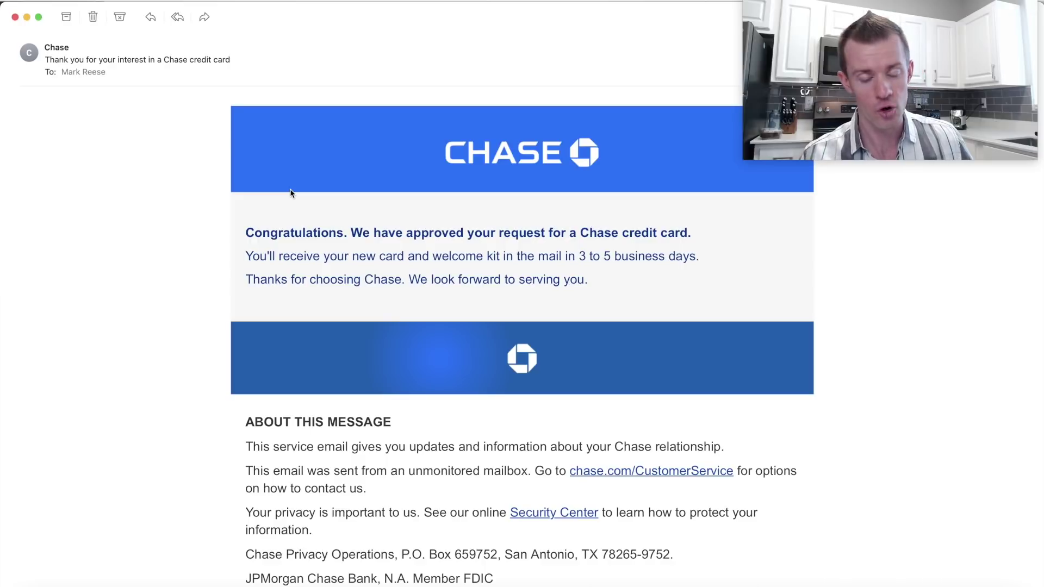
- Read Chase's credit card approval email in Apple Mail, then go back to Chrome
{"action": "scroll", "coordinate": [167, 276], "scroll_direction": "down", "scroll_amount": 2}
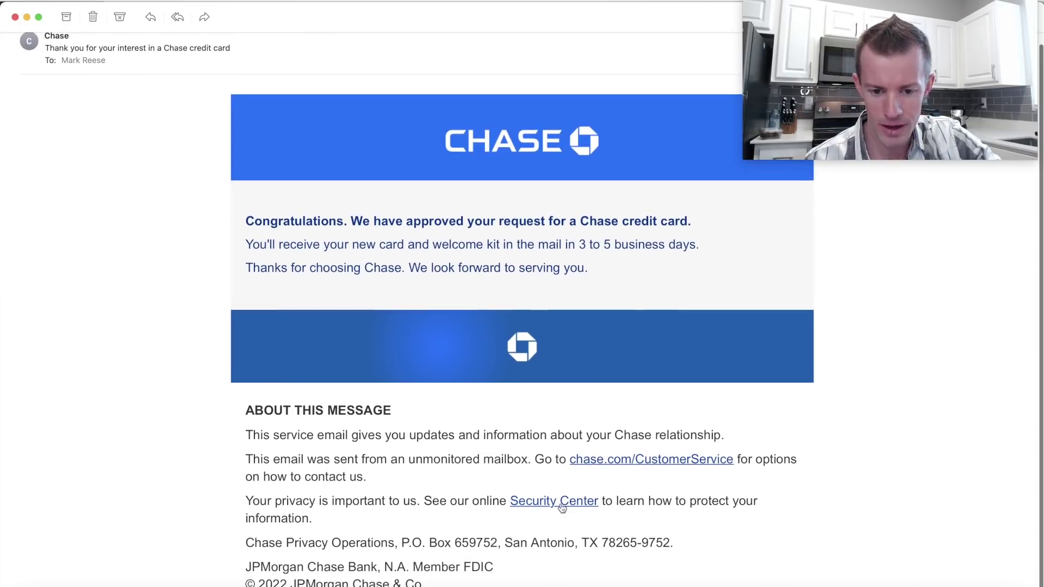
{"action": "scroll", "coordinate": [415, 373], "scroll_direction": "up", "scroll_amount": 1}
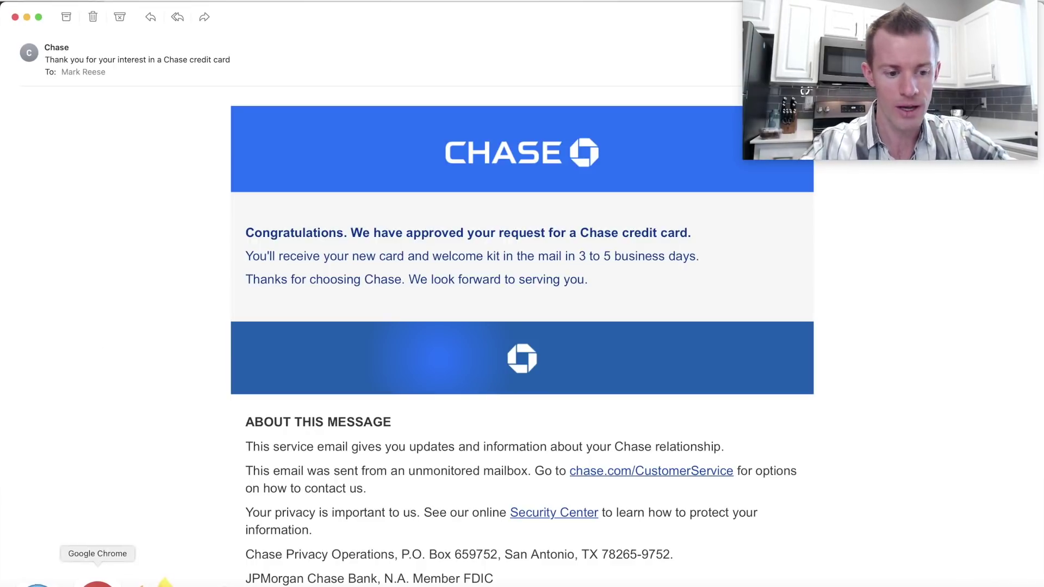
{"action": "left_click", "coordinate": [95, 581]}
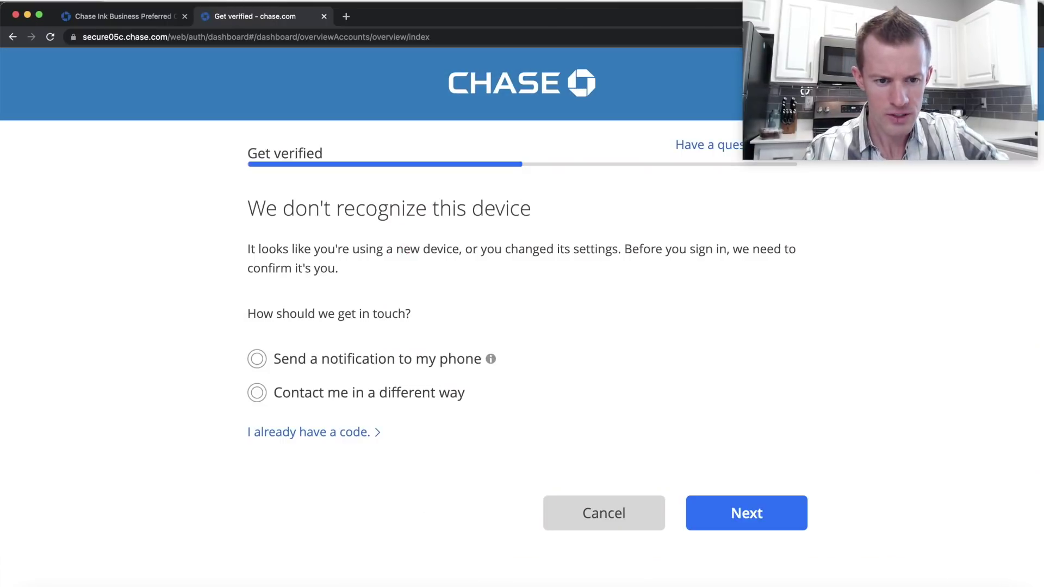
- Verify the Chase sign-in with a notification sent to the phone
{"action": "left_click", "coordinate": [315, 361]}
{"action": "left_click", "coordinate": [761, 514]}
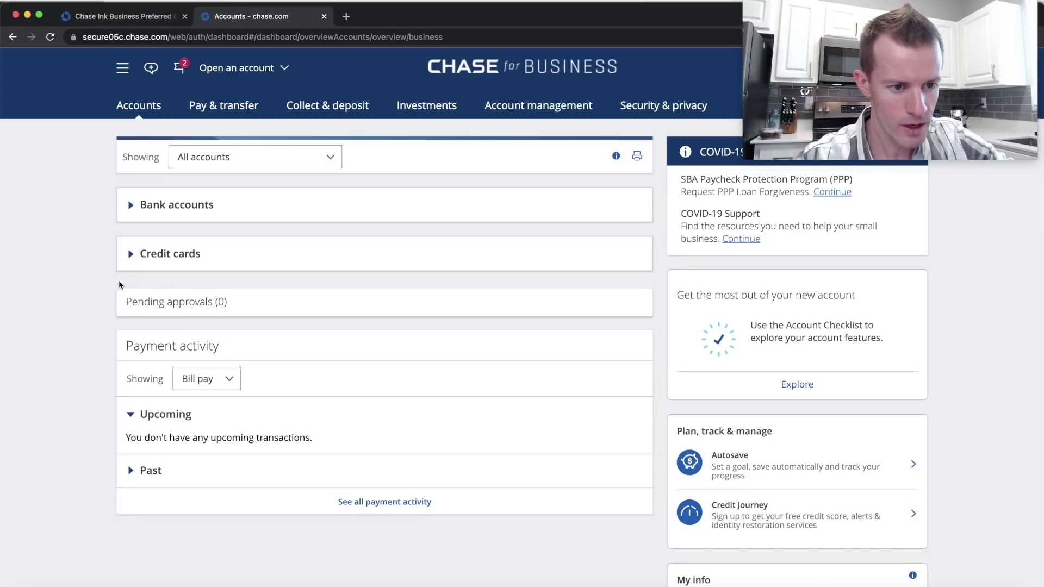
- Open the BUSINESS CARD due May 14, 2022 and highlight its $18,000.00 available credit
{"action": "left_click", "coordinate": [130, 255]}
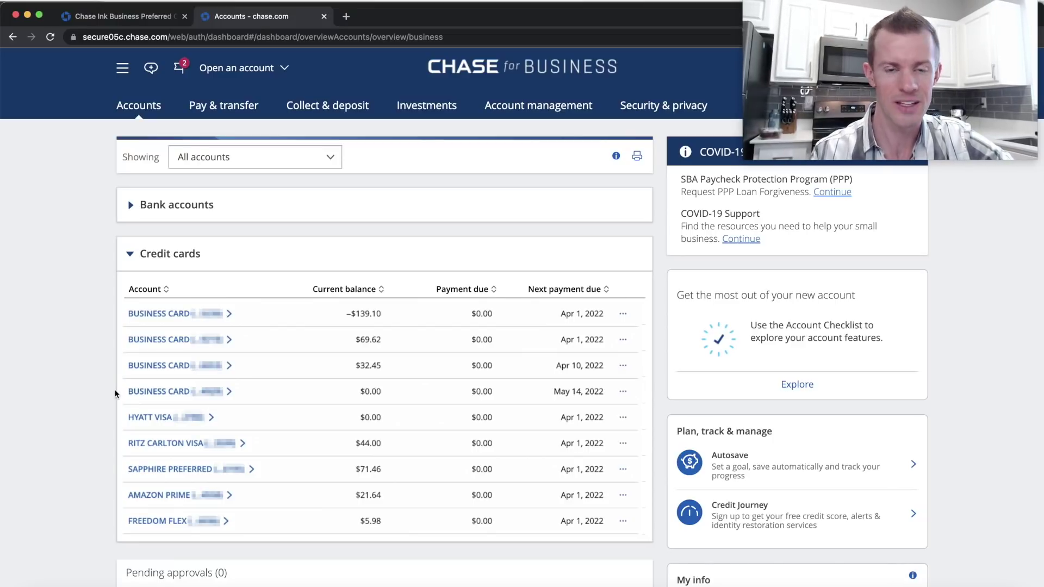
{"action": "left_click", "coordinate": [133, 391]}
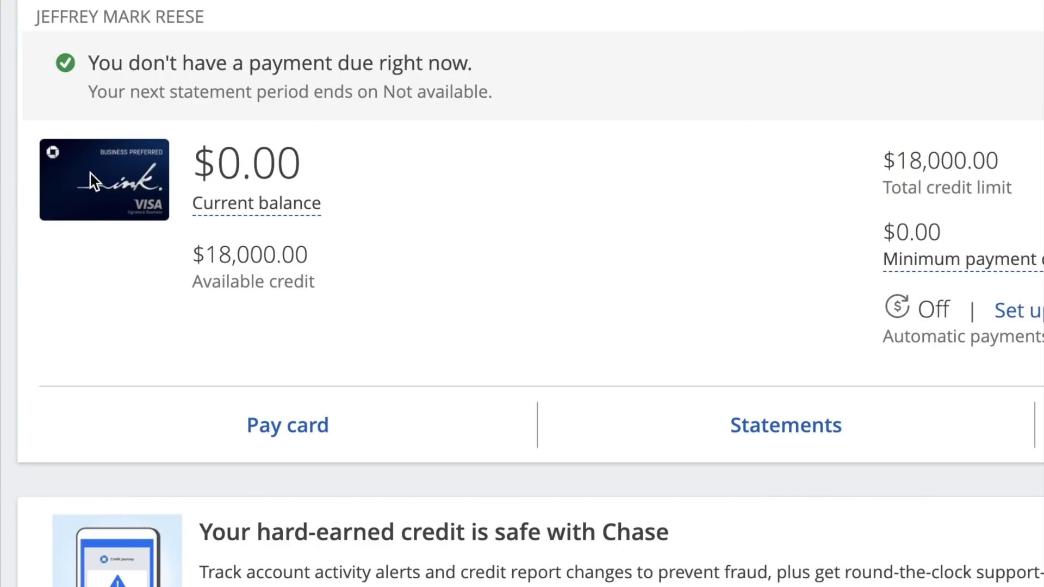
{"action": "left_click_drag", "start_coordinate": [330, 256], "coordinate": [160, 291]}
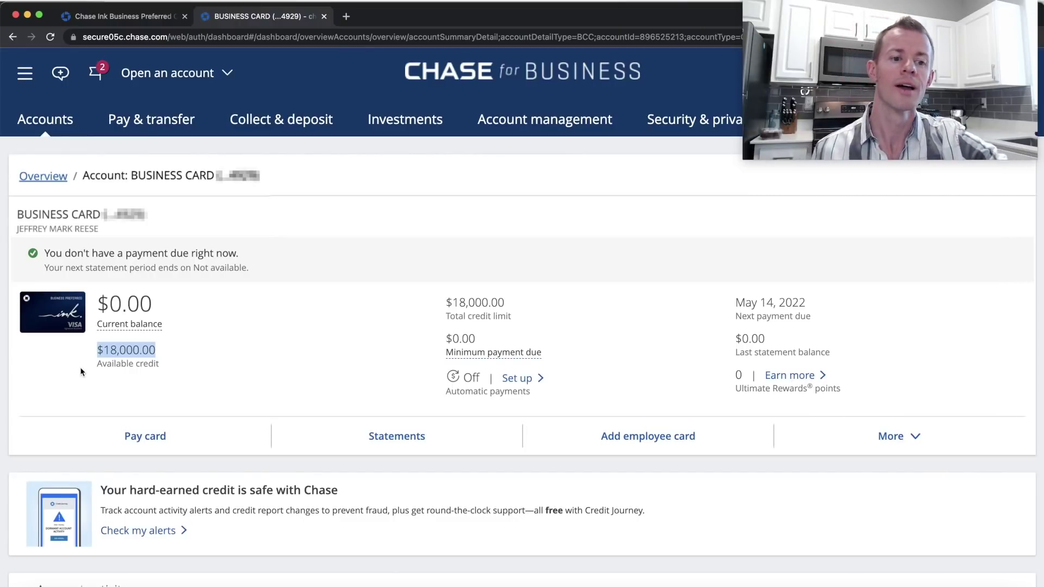
- In Calculator, divide 14000 by 18000 (about 0.78), then quit Calculator
{"action": "left_click", "coordinate": [107, 374]}
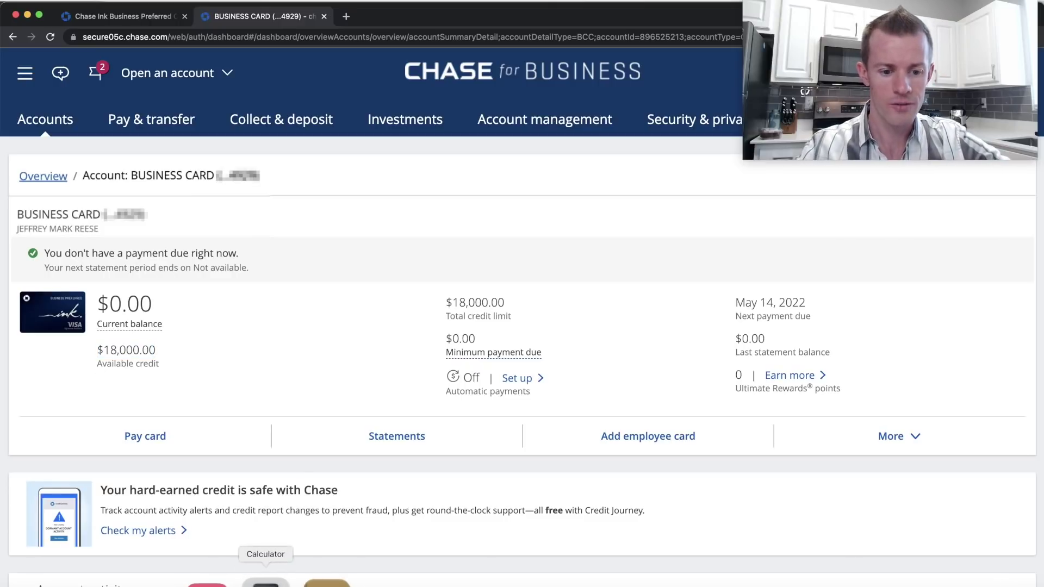
{"action": "left_click", "coordinate": [265, 576]}
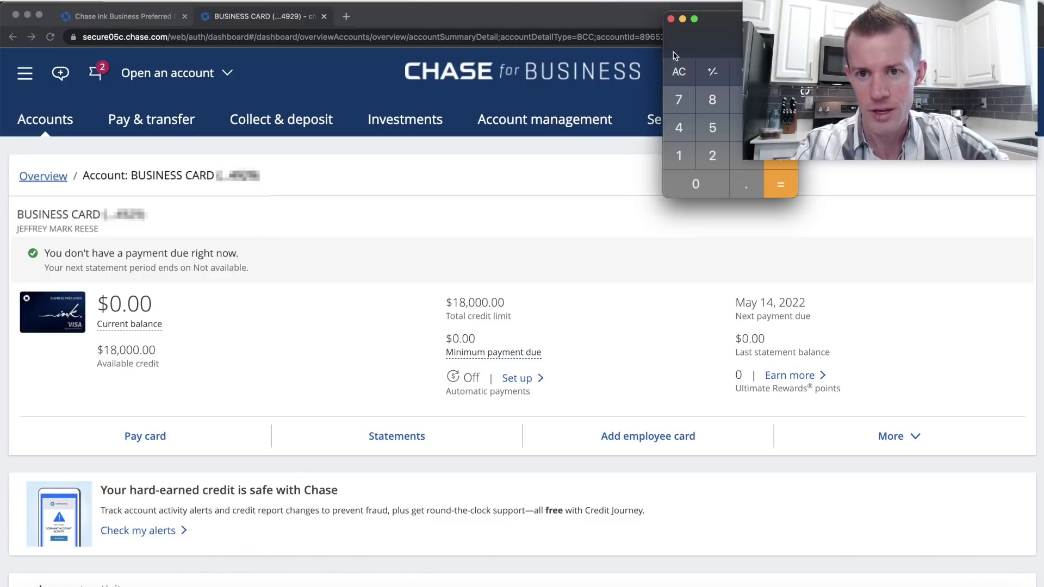
{"action": "left_click_drag", "start_coordinate": [695, 43], "coordinate": [641, 76]}
{"action": "key", "text": "1"}
{"action": "key", "text": "4"}
{"action": "key", "text": "0"}
{"action": "key", "text": "0"}
{"action": "key", "text": "0"}
{"action": "key", "text": "slash"}
{"action": "key", "text": "1"}
{"action": "key", "text": "8"}
{"action": "key", "text": "8"}
{"action": "key", "text": "BackSpace"}
{"action": "key", "text": "0"}
{"action": "key", "text": "0"}
{"action": "key", "text": "0"}
{"action": "key", "text": "Return"}
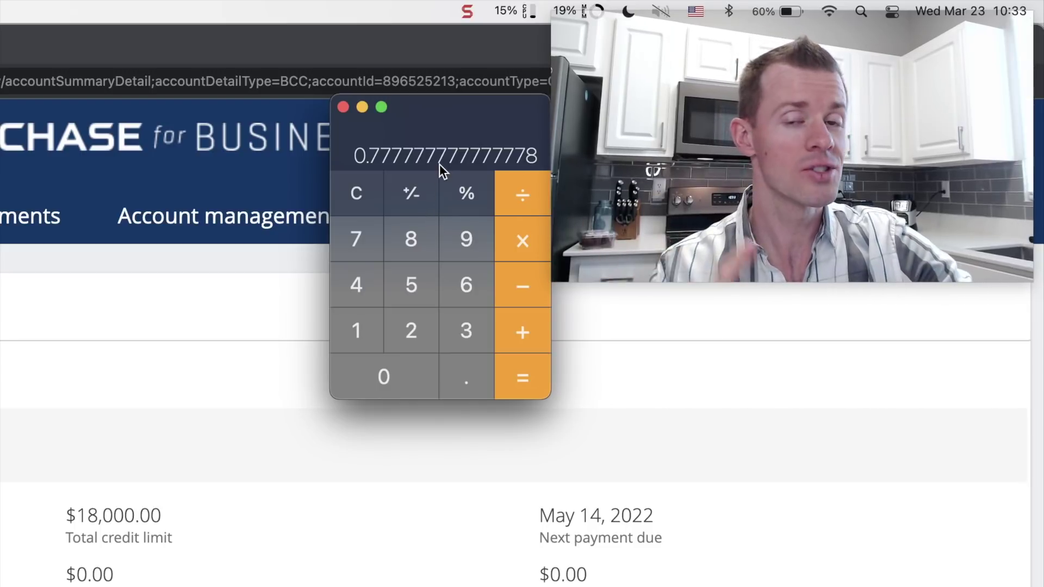
{"action": "key", "text": "super+q"}
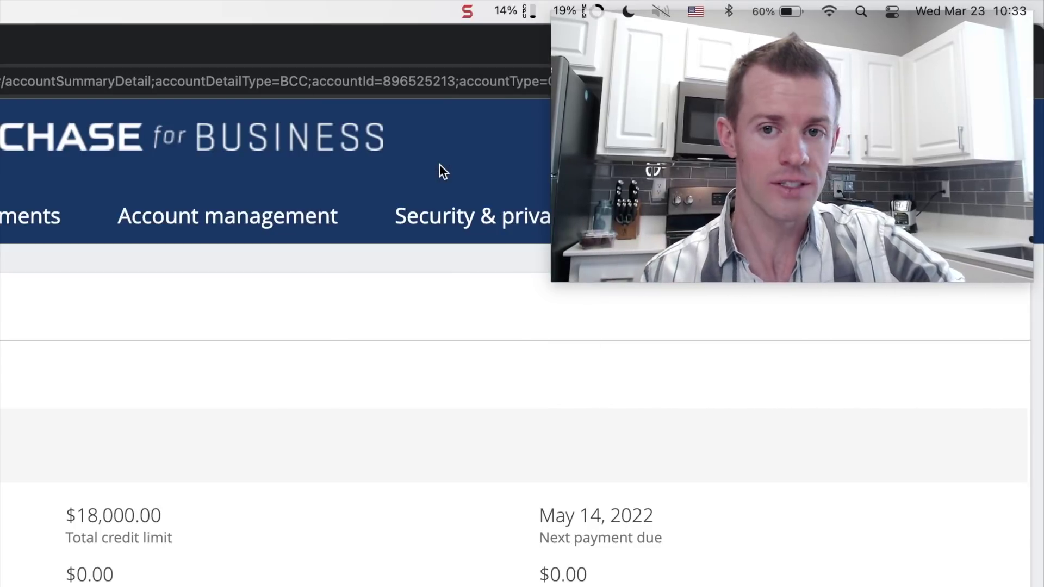